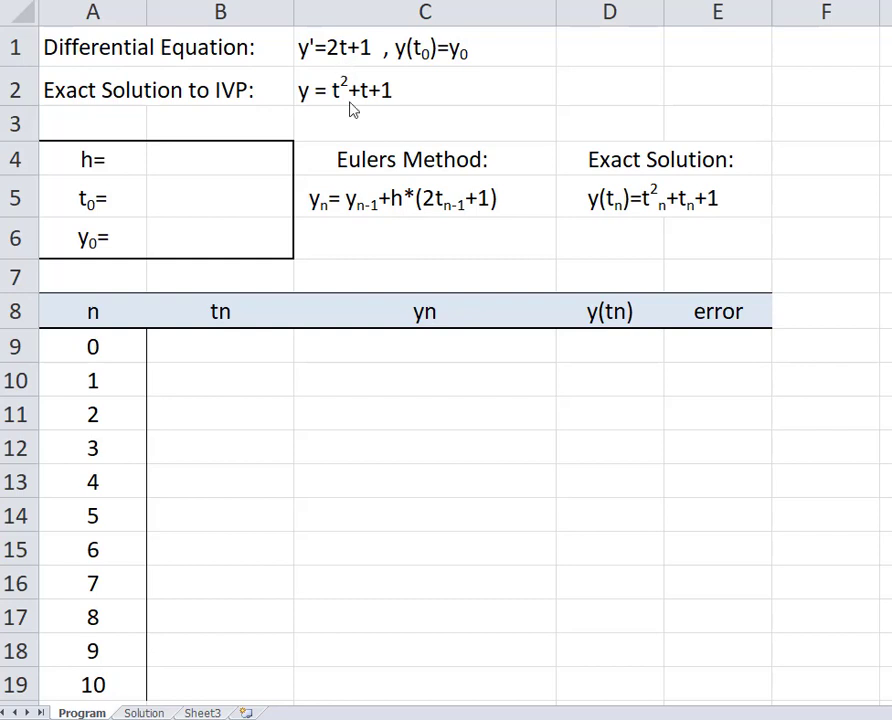
Enter the initial conditions t0 = 0 and y0 = 1 and the step size h = 0.5 in the parameter box
left_click(192, 202)
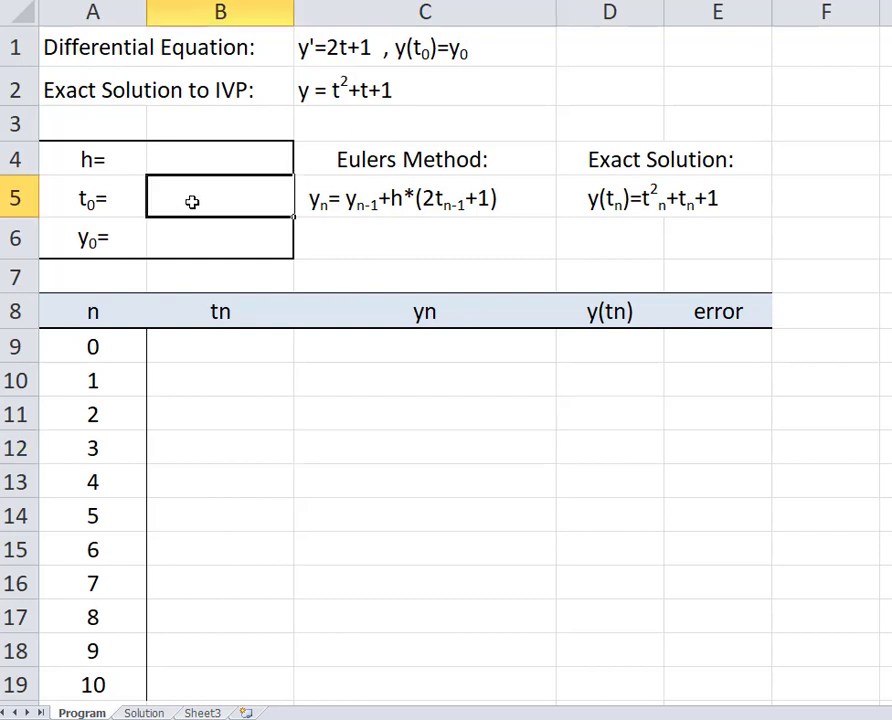
type("0")
key("Return")
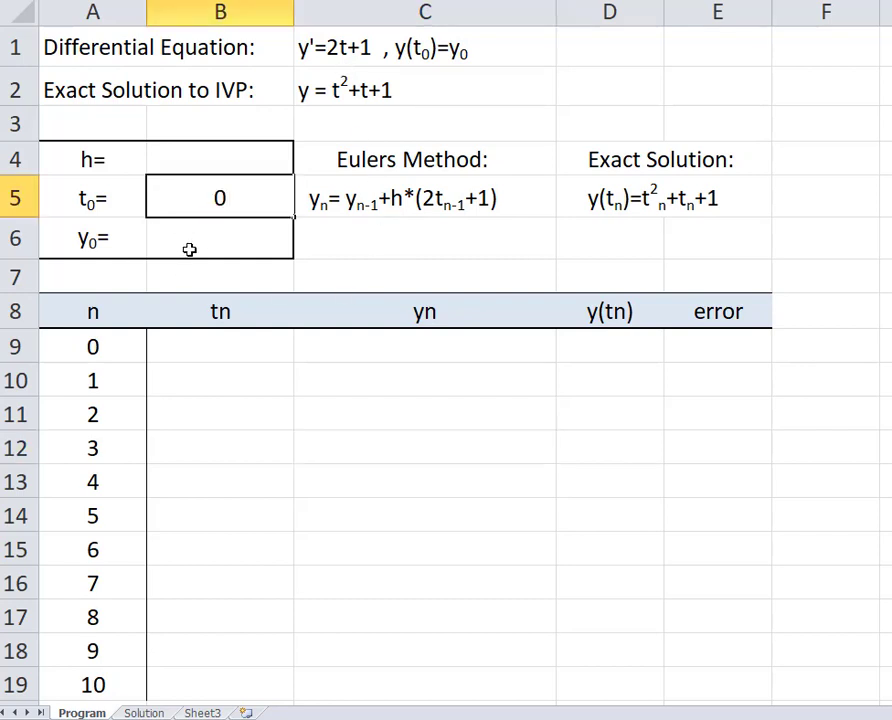
type("1")
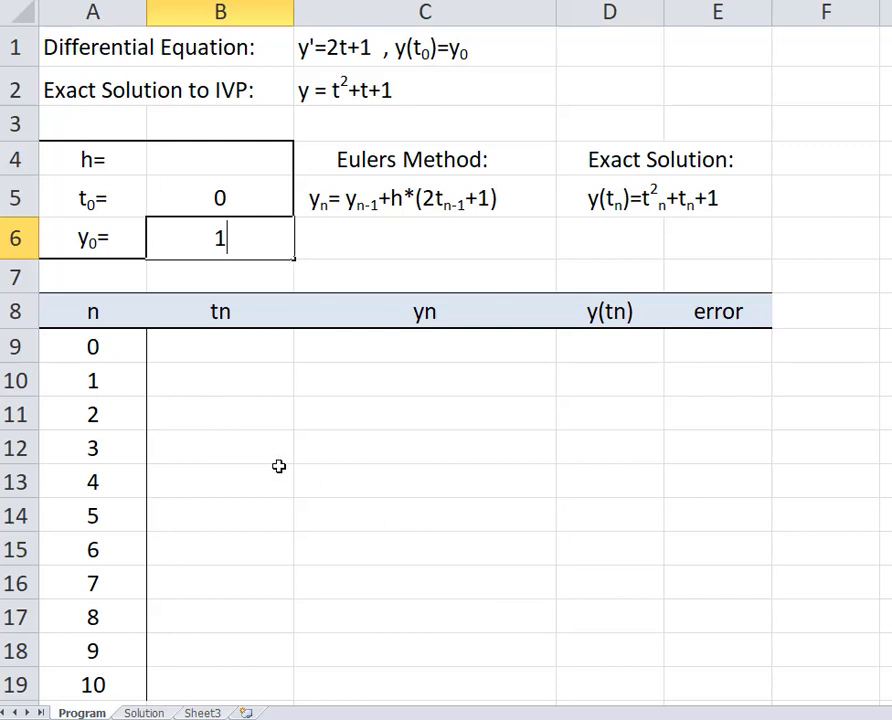
left_click(225, 156)
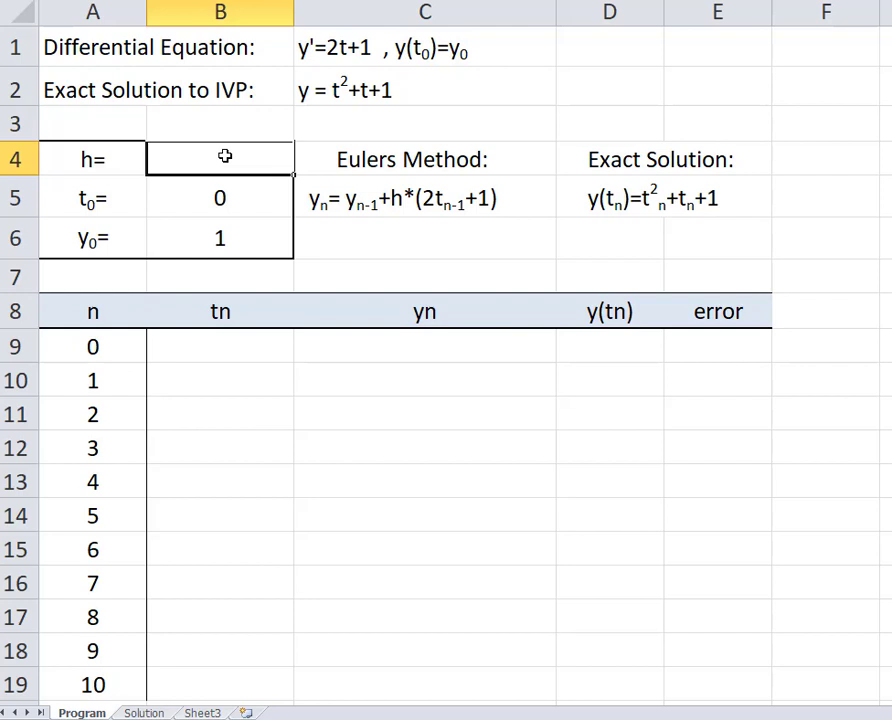
type("0.5")
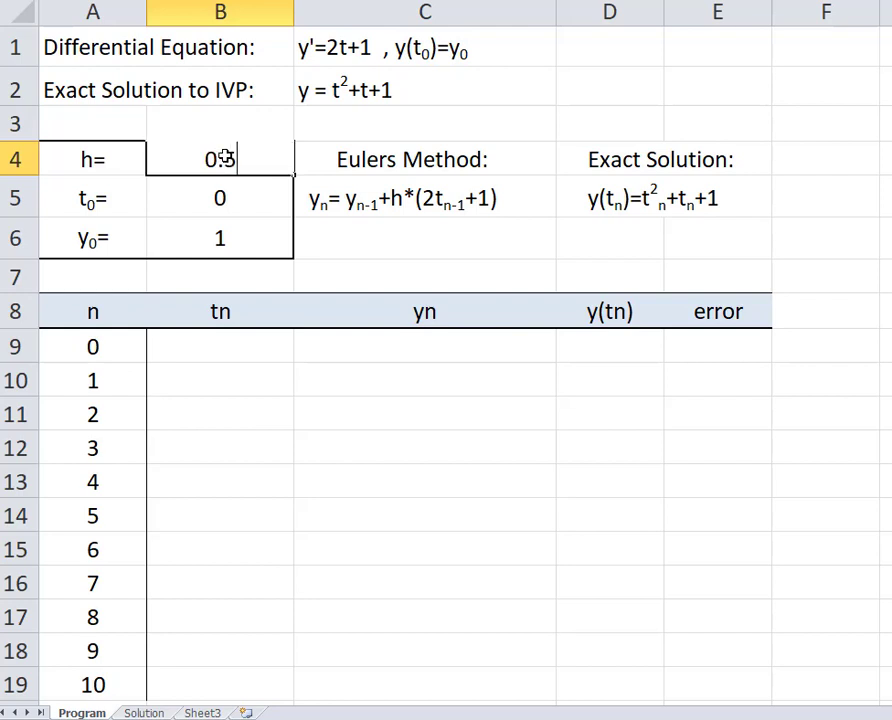
key("Return")
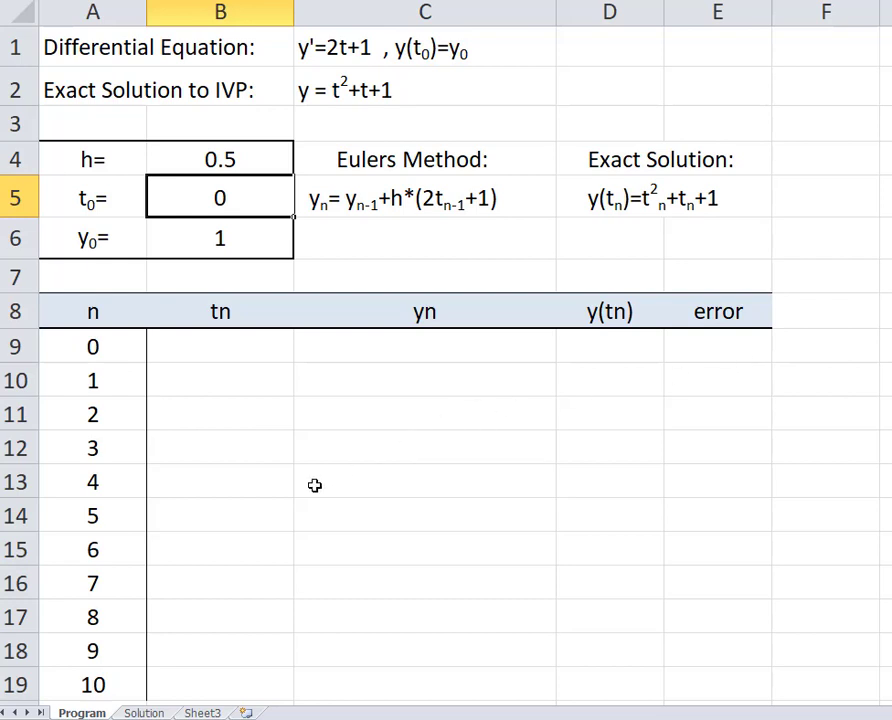
Link the first tn value in B9 to the t0 parameter with the formula =B5
left_click(240, 348)
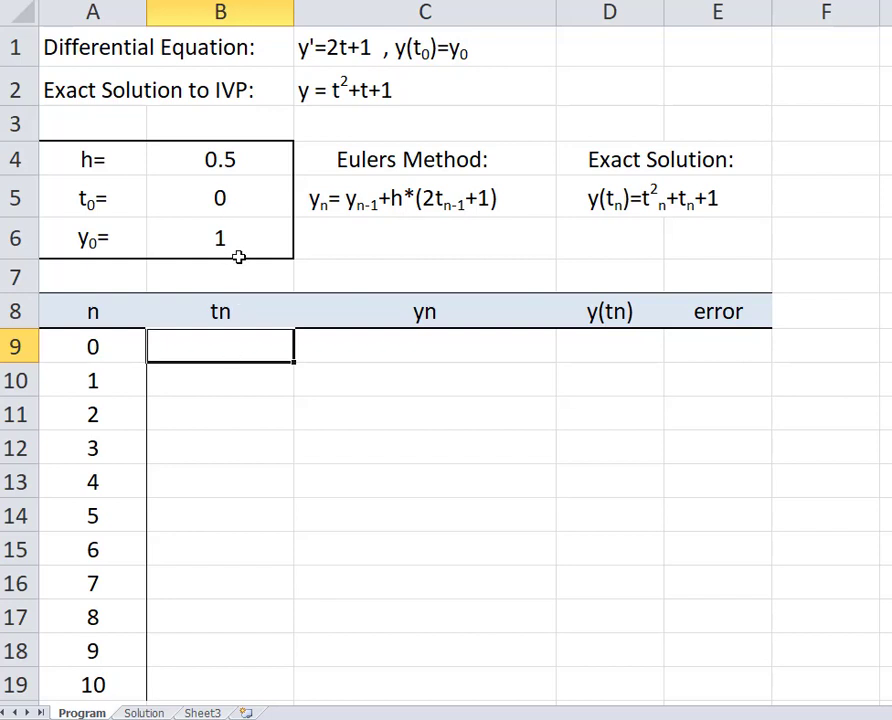
type("=")
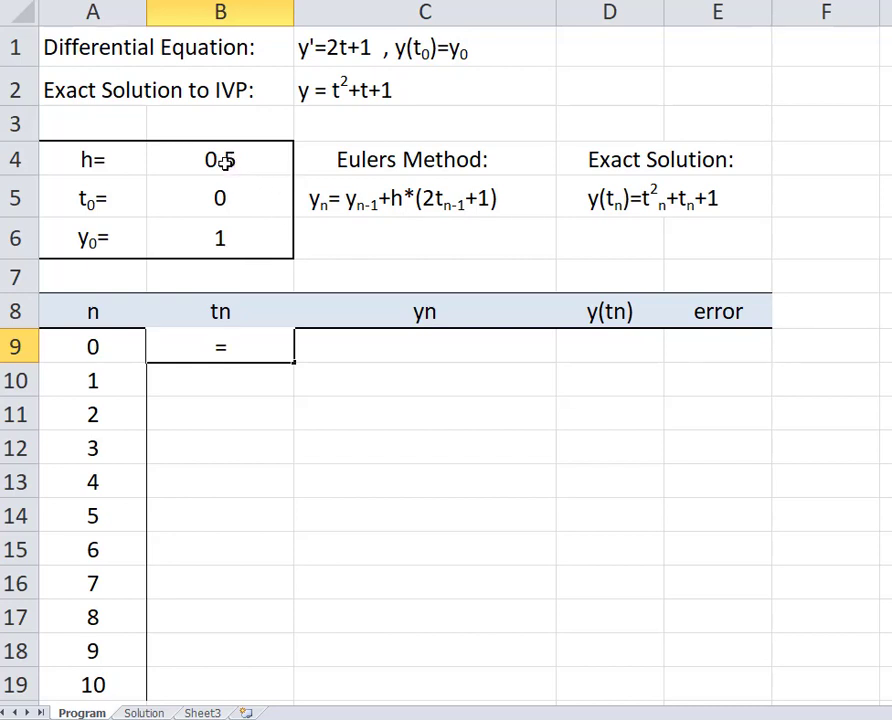
left_click(221, 197)
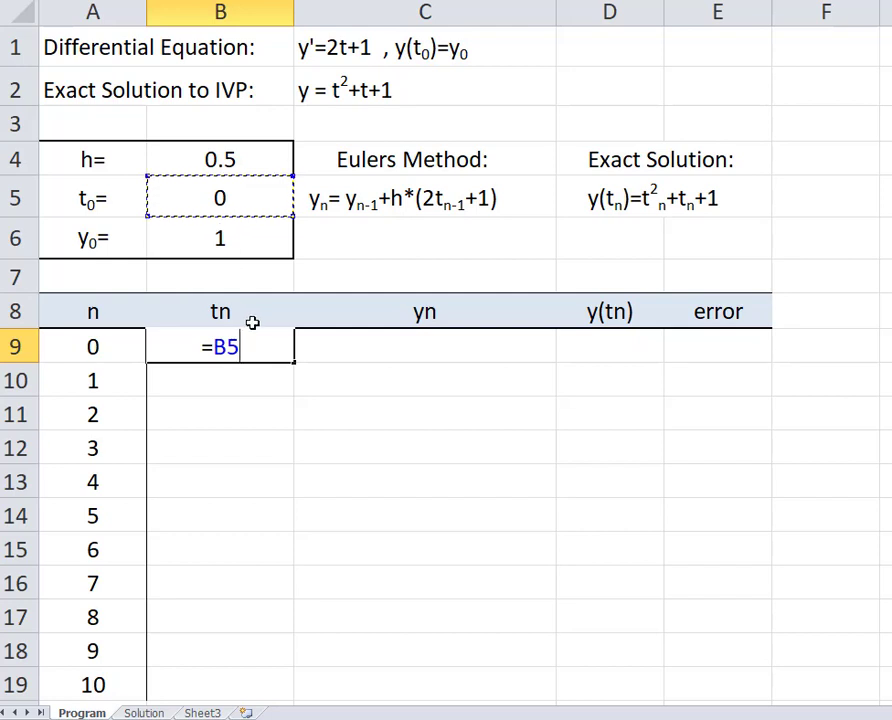
key("Return")
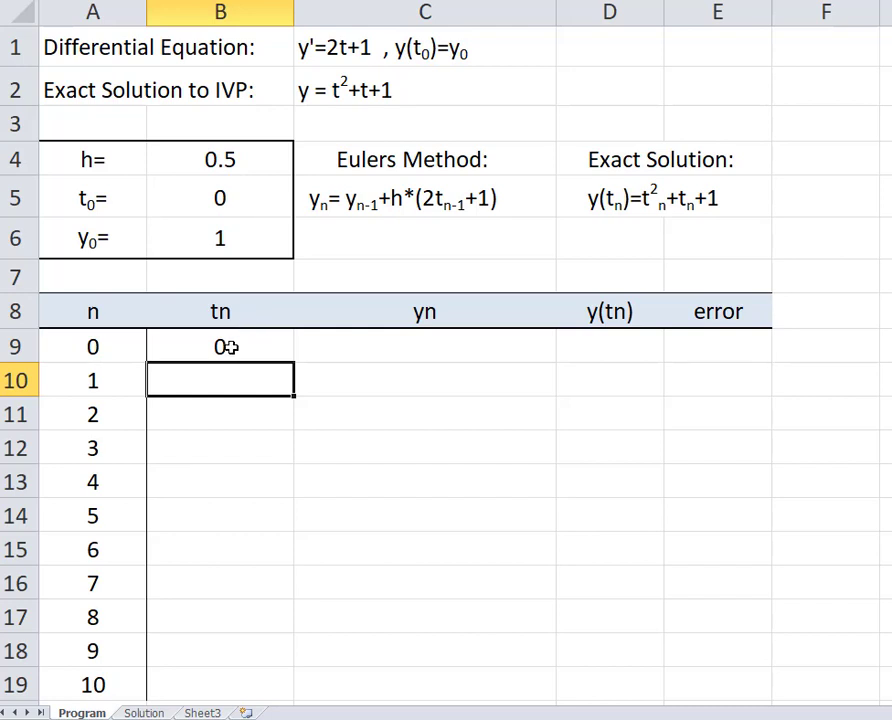
Test the link to B9 by setting t0 to 0.1, and restore t0 to 0
left_click(224, 203)
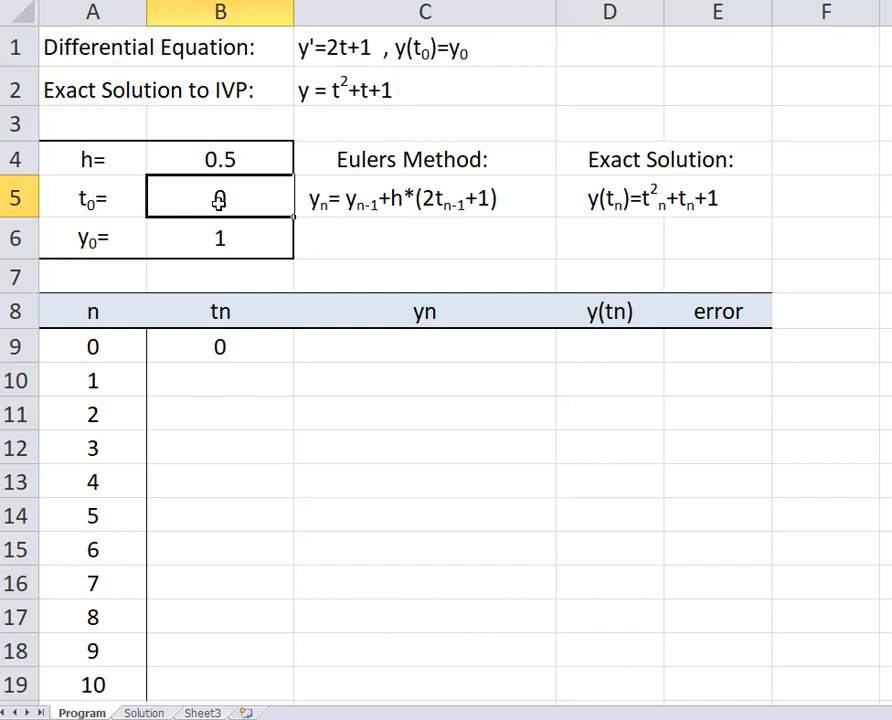
type("0.1")
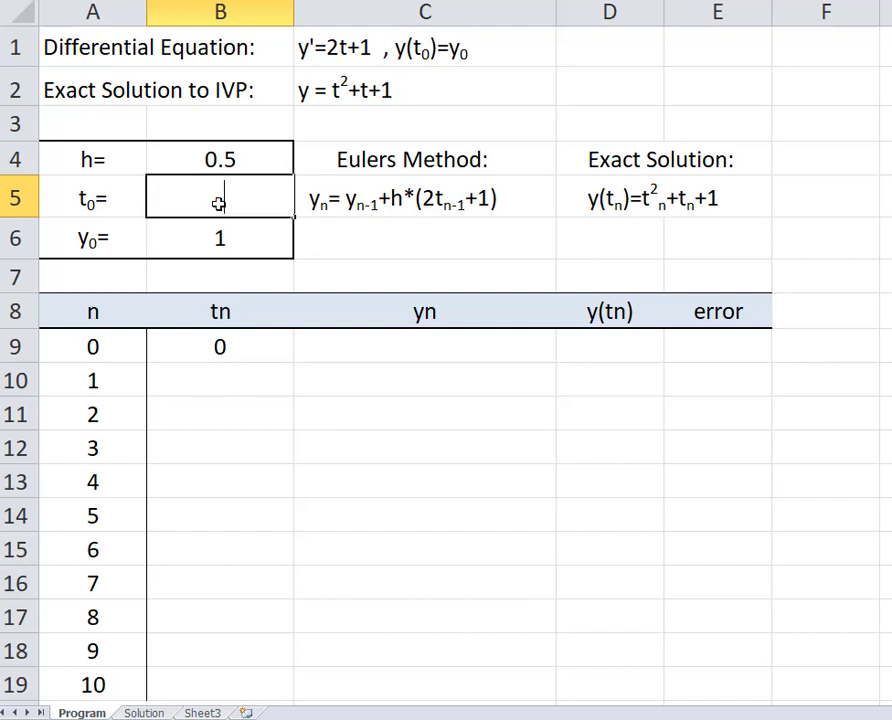
key("Return")
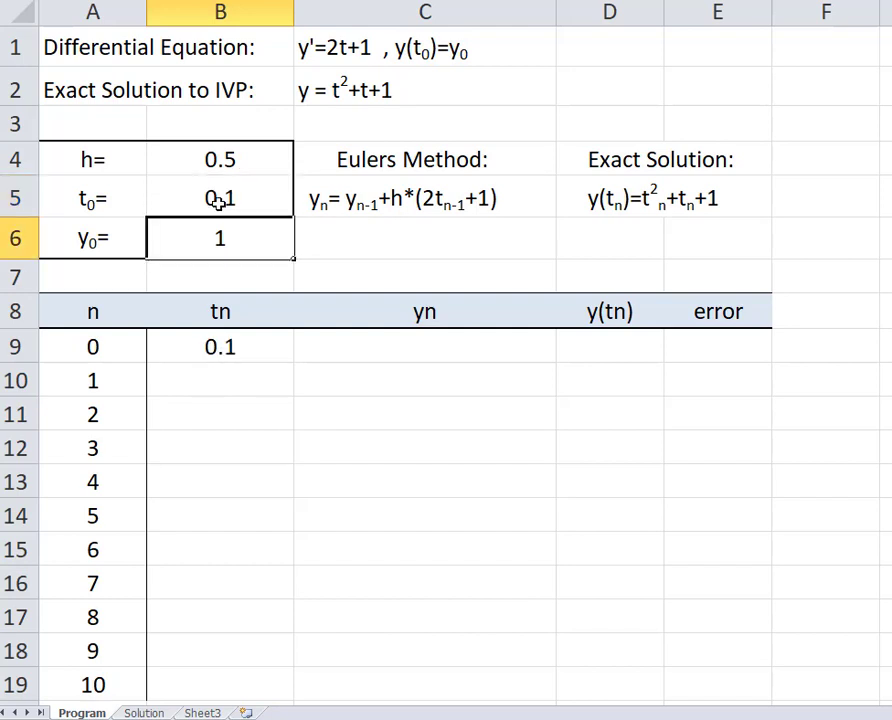
left_click(230, 198)
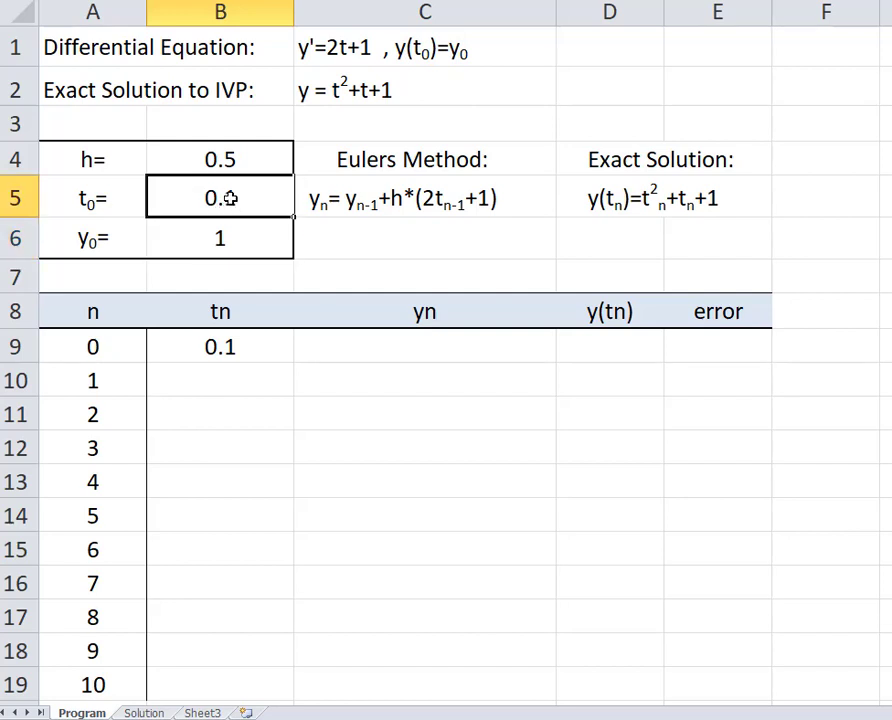
type("0")
key("Return")
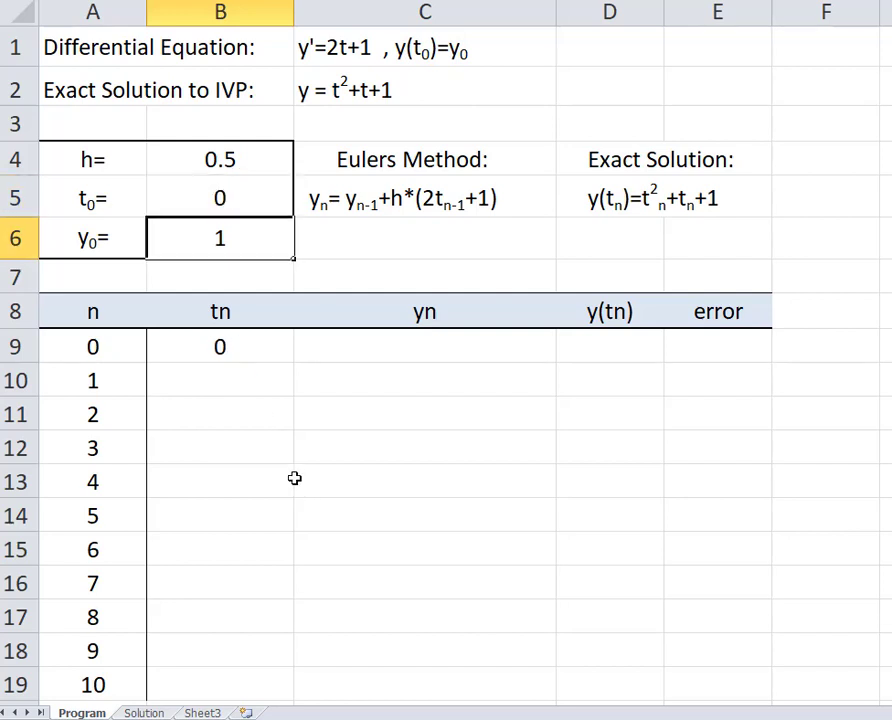
Enter the formula =B9+$B$4 in B10 so tn increases by the fixed step size h
double_click(228, 384)
type("=")
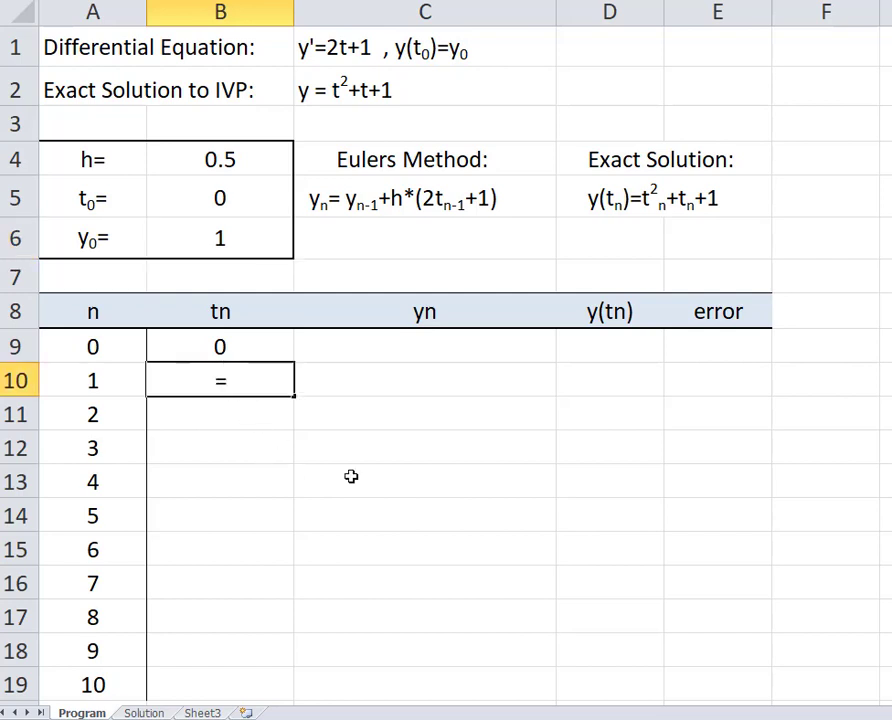
left_click(221, 347)
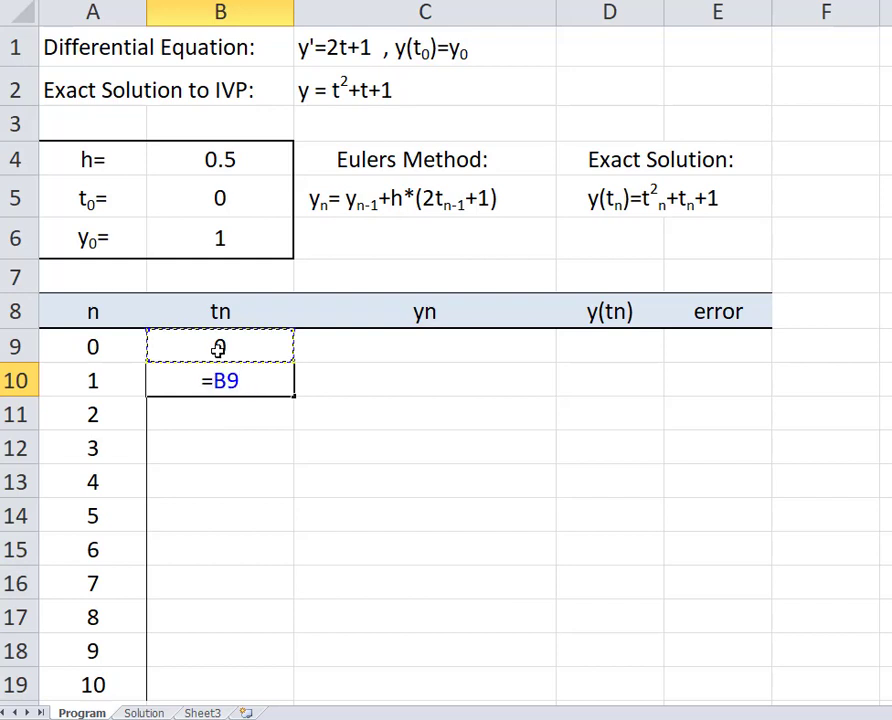
type("+")
left_click(220, 161)
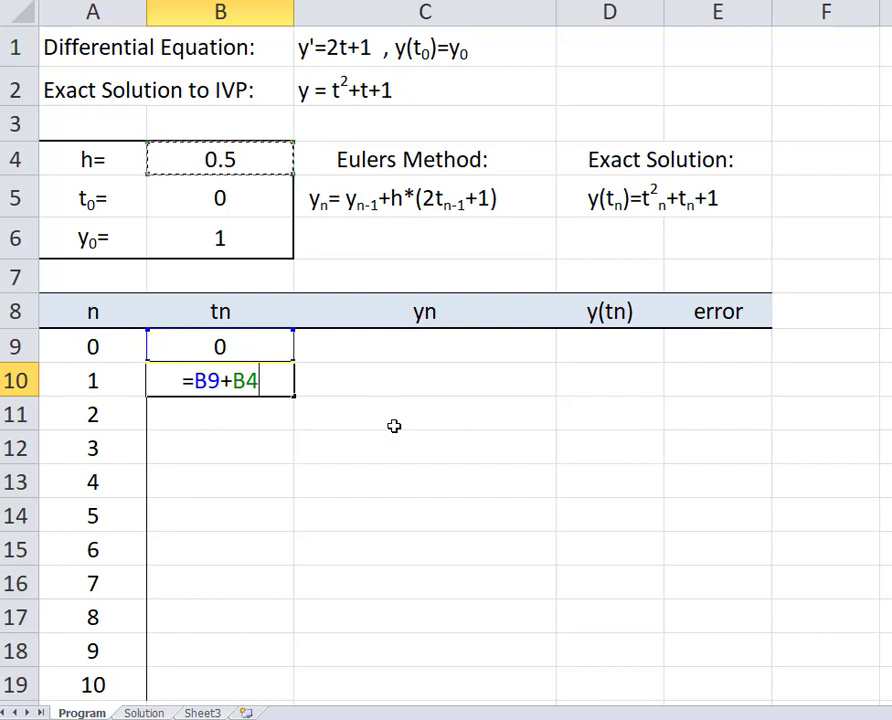
left_click(242, 381)
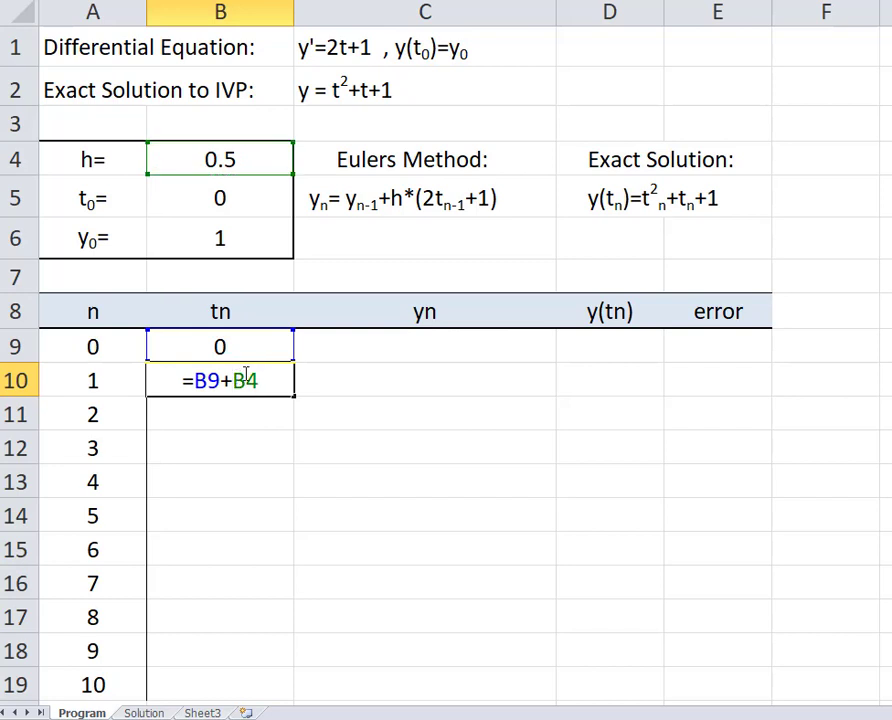
type("$")
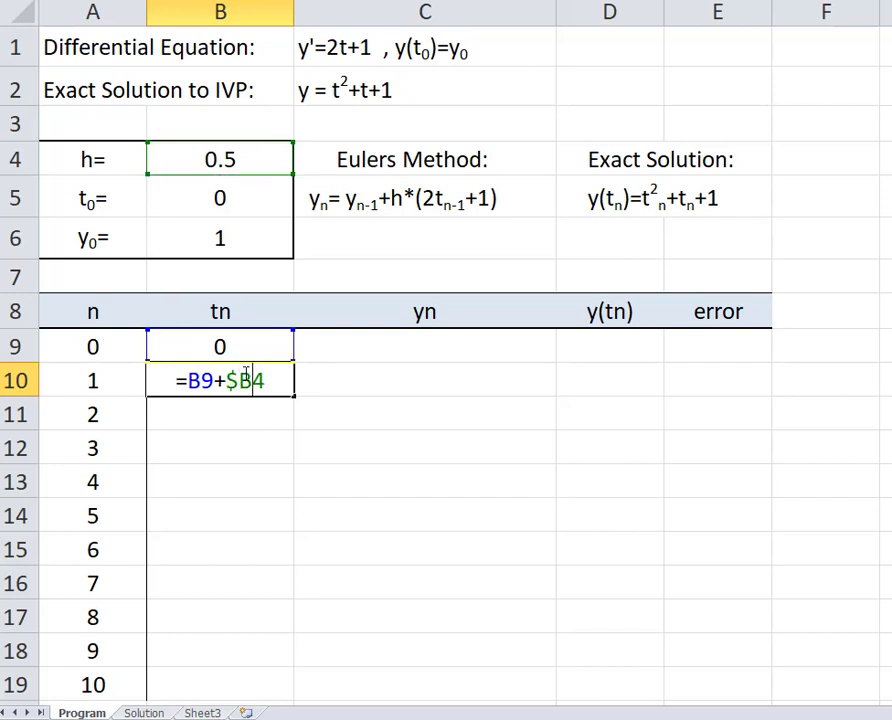
key("Right")
type("$")
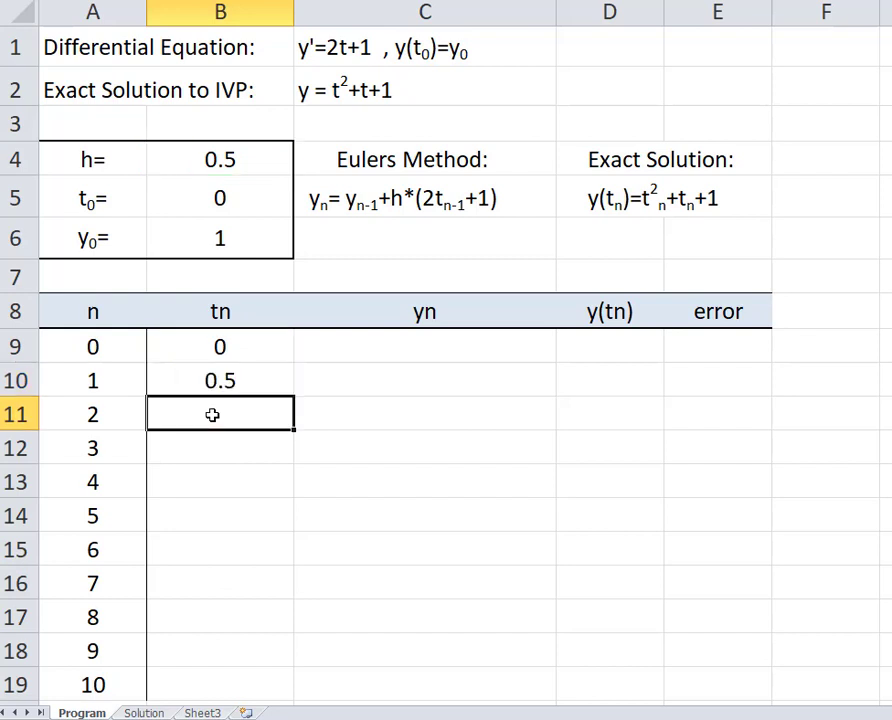
Fill the tn formula from B10 down through B19, covering n = 1 to 10
left_click(262, 382)
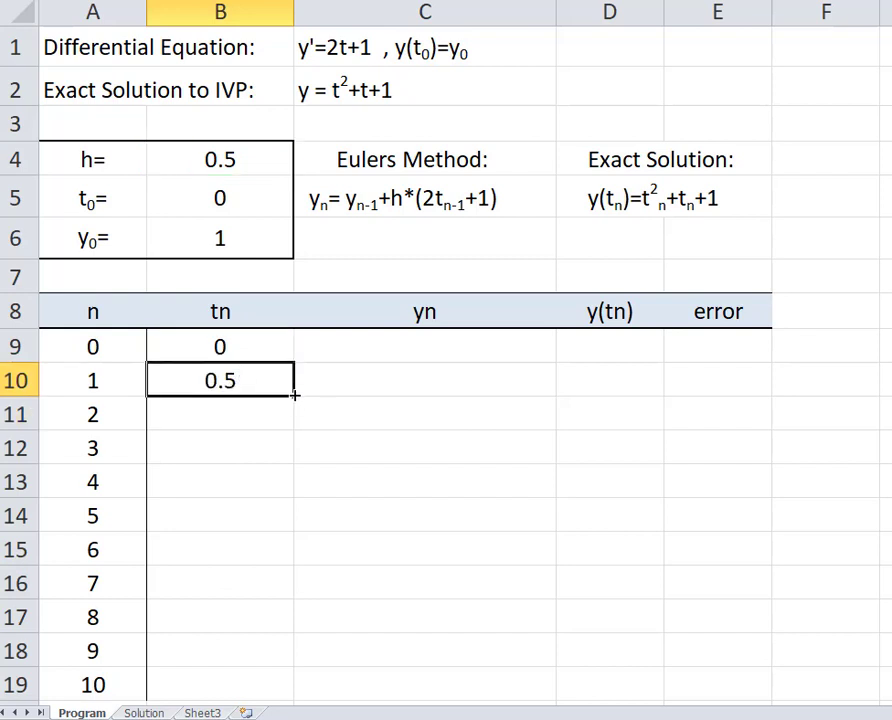
left_click_drag(293, 397, 269, 691)
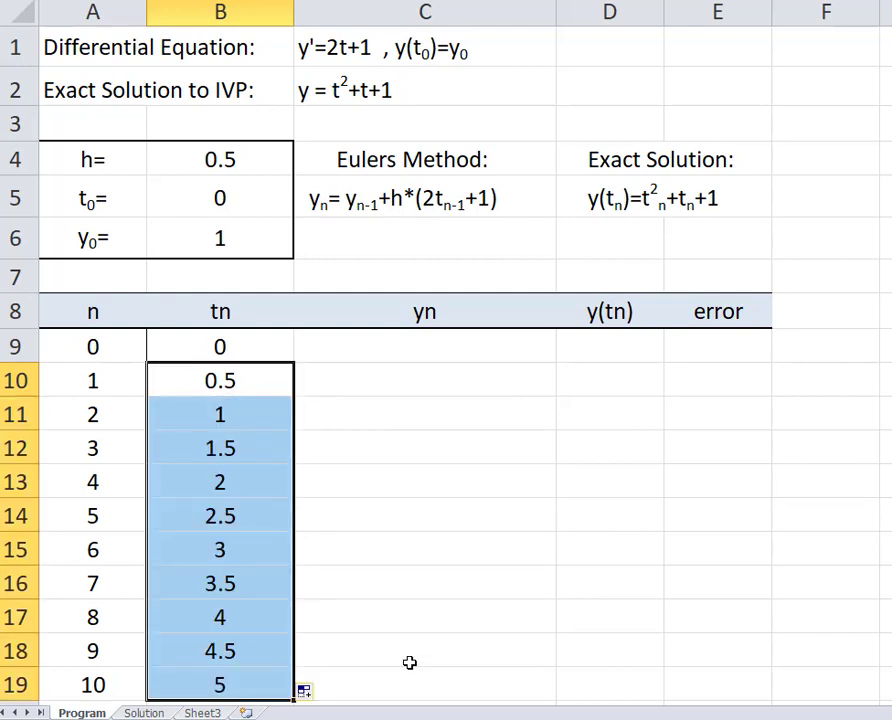
scroll(410, 664, "down", 2)
left_click(285, 553)
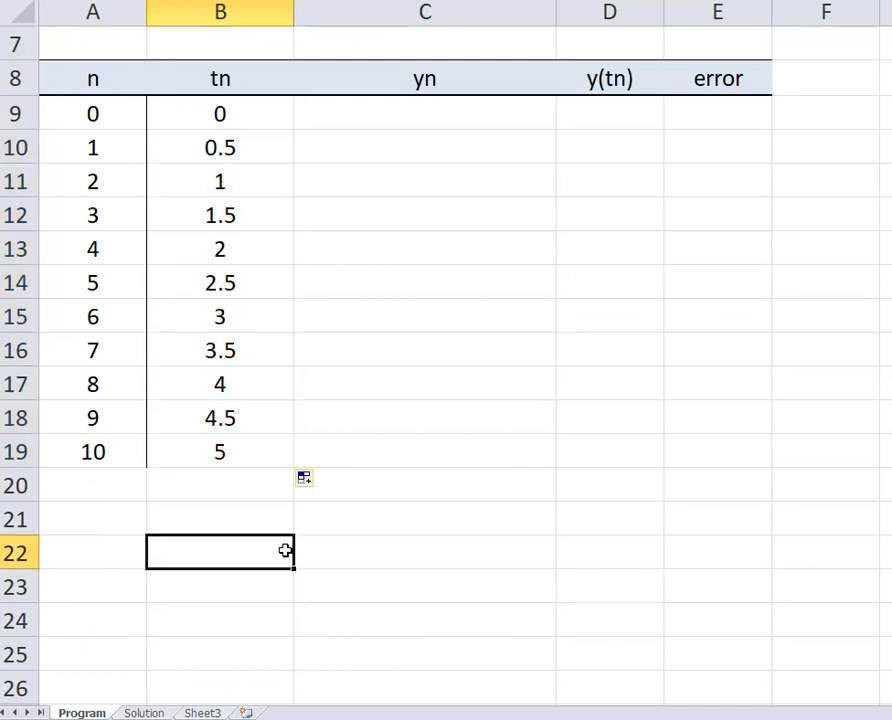
scroll(252, 458, "up", 2)
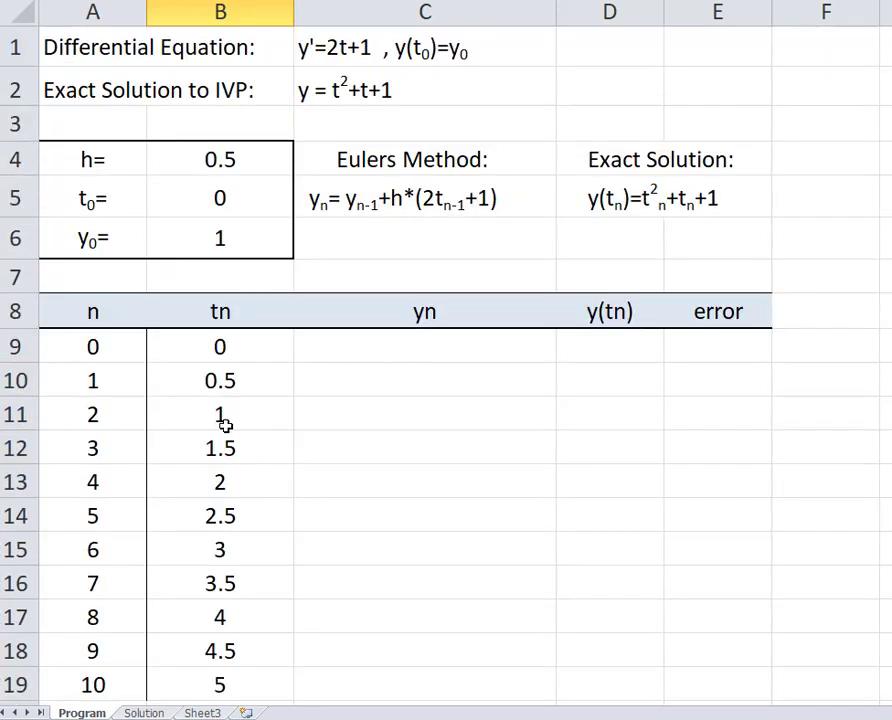
Examine the relative and absolute references of the filled tn formula in B11
left_click(226, 422)
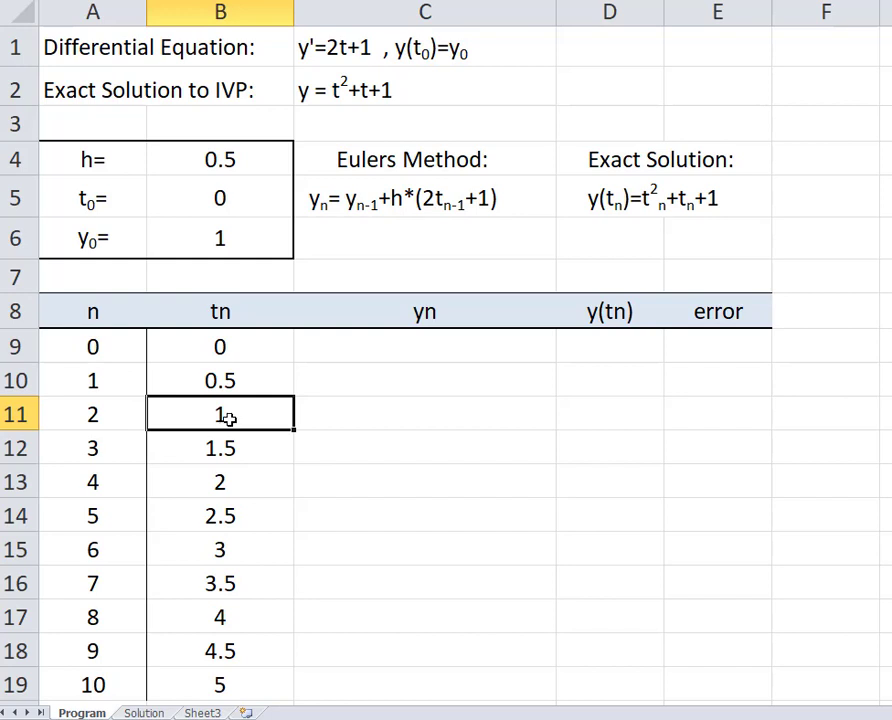
type("=B10+$B$4")
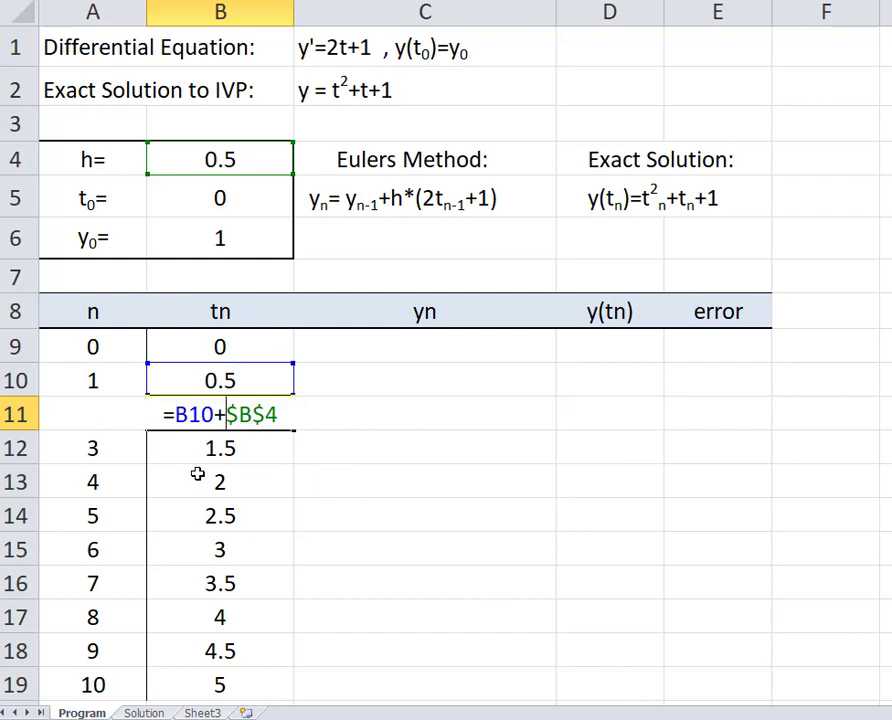
key("Return")
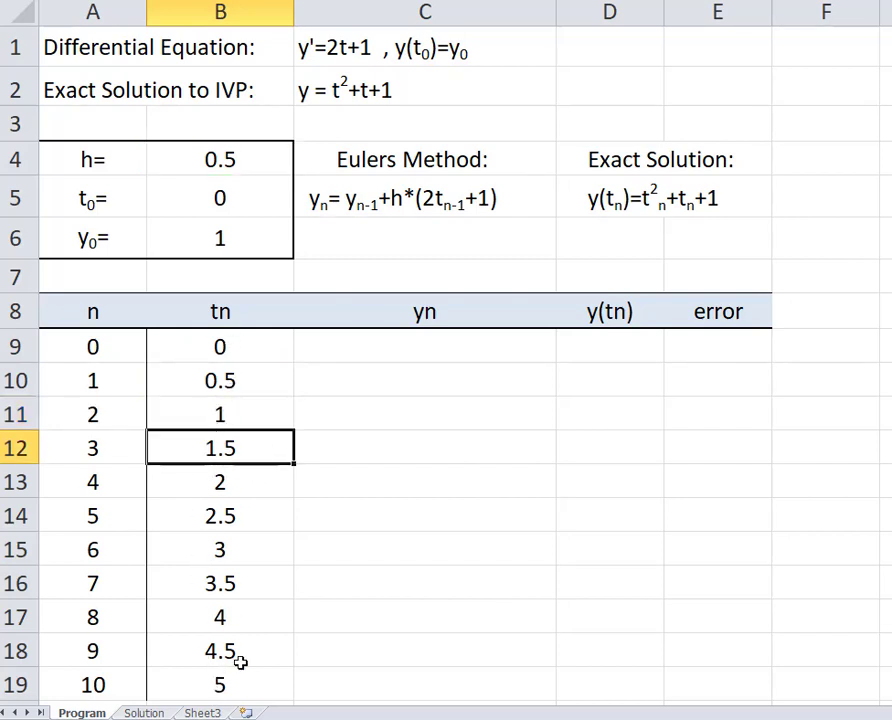
Link the first yn value in C9 to the y0 parameter with the formula =B6
left_click(382, 349)
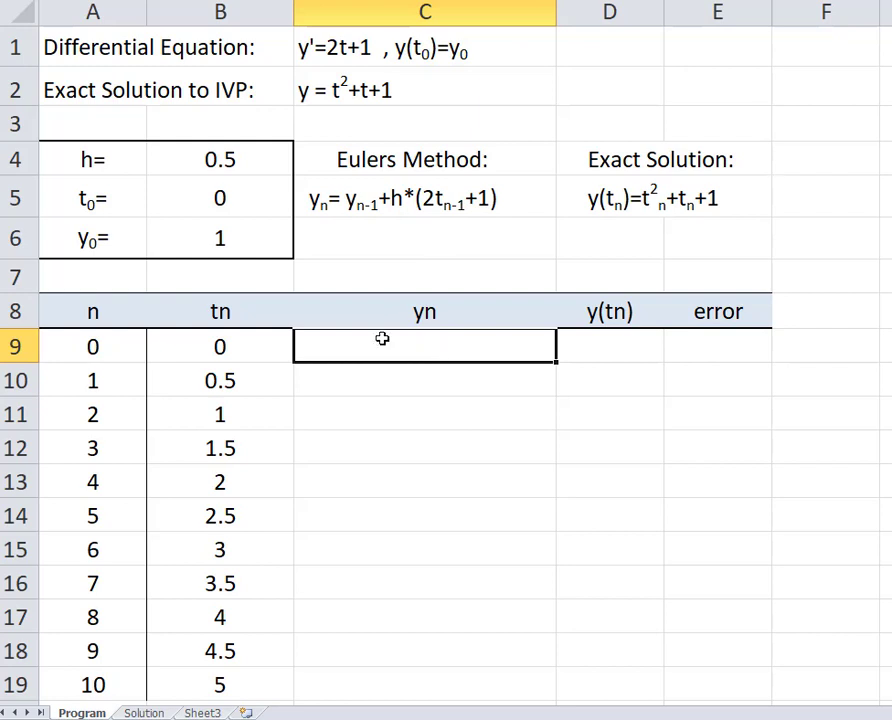
type("=")
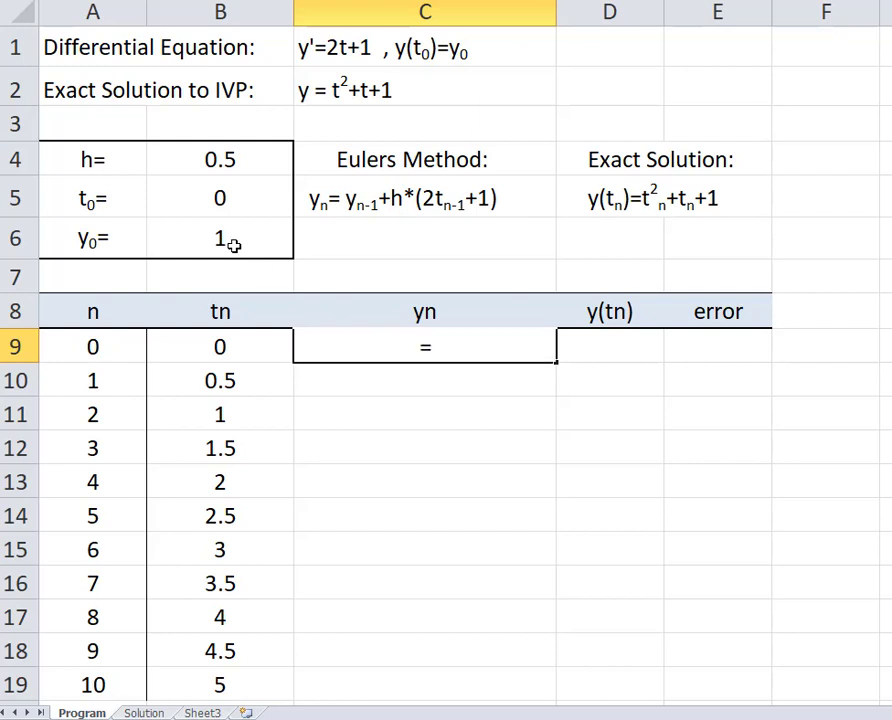
left_click(230, 244)
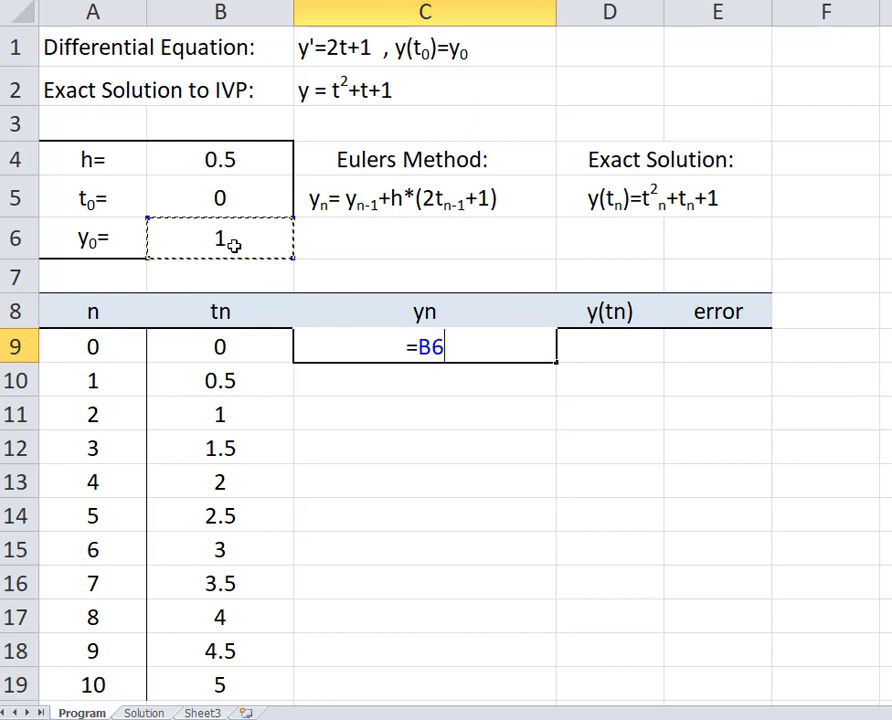
key("Return")
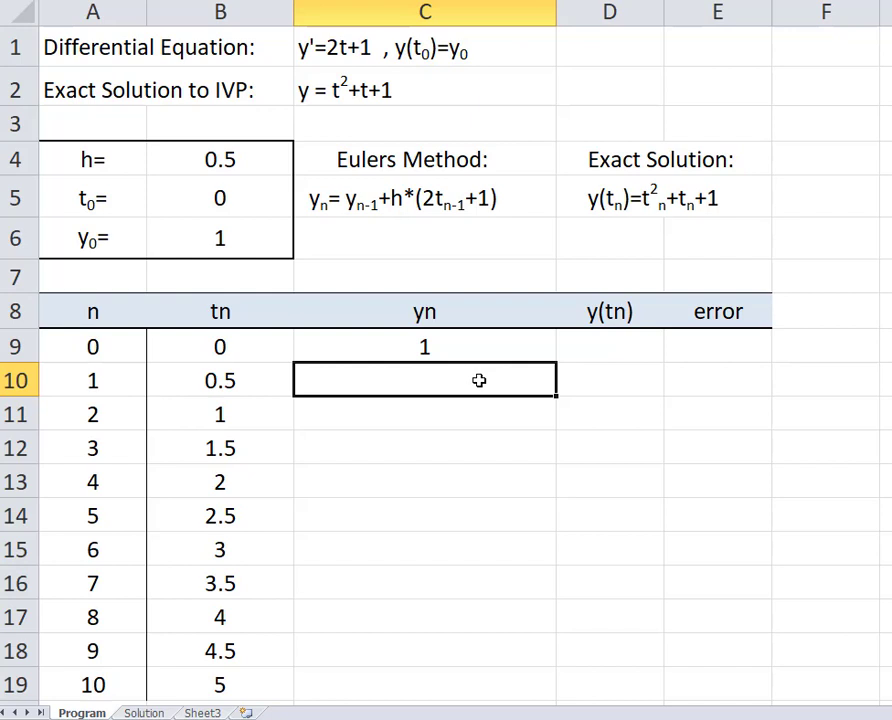
Enter the Euler's method formula =C9+$B$4*(2*B9+1) in C10, keeping the step size h as an absolute reference
type("=")
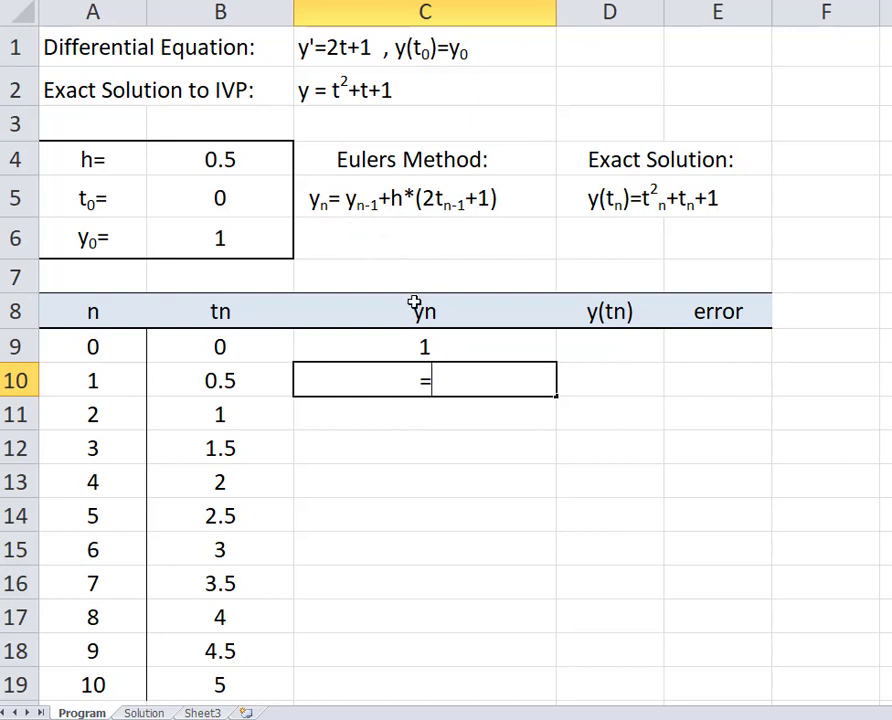
left_click(424, 347)
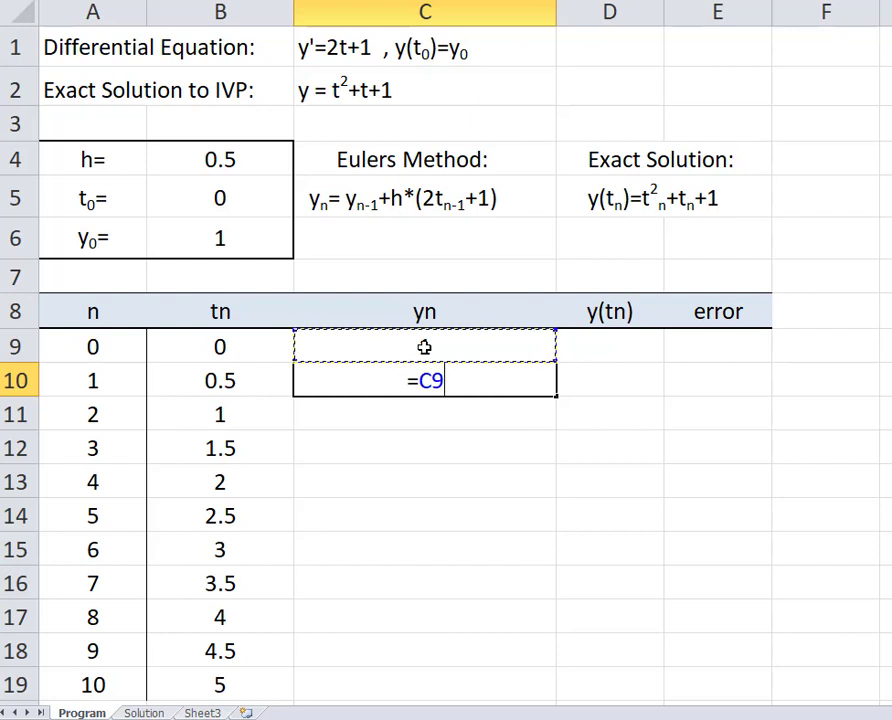
type("+")
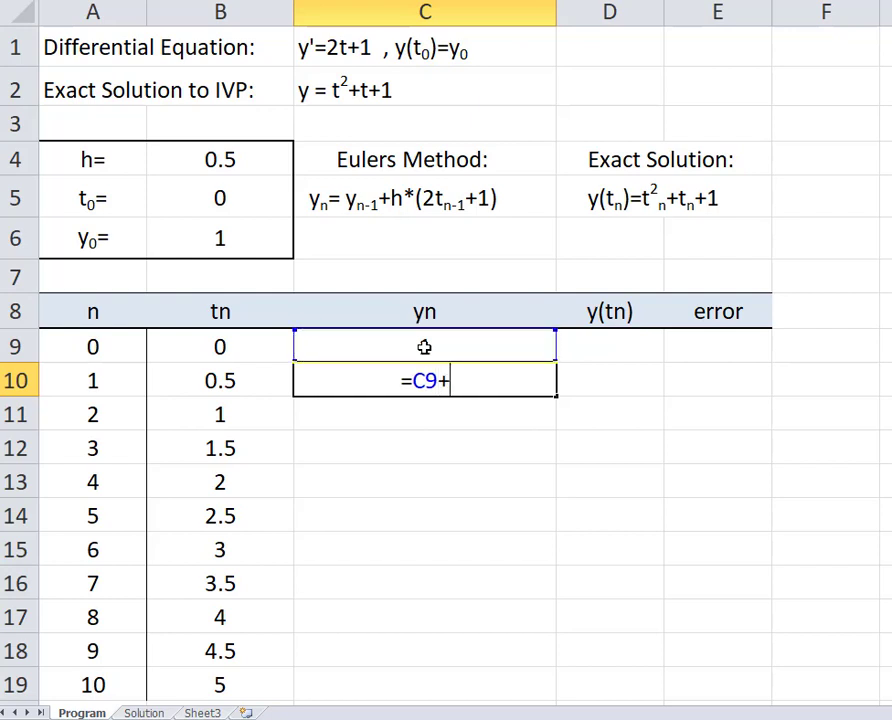
left_click(228, 159)
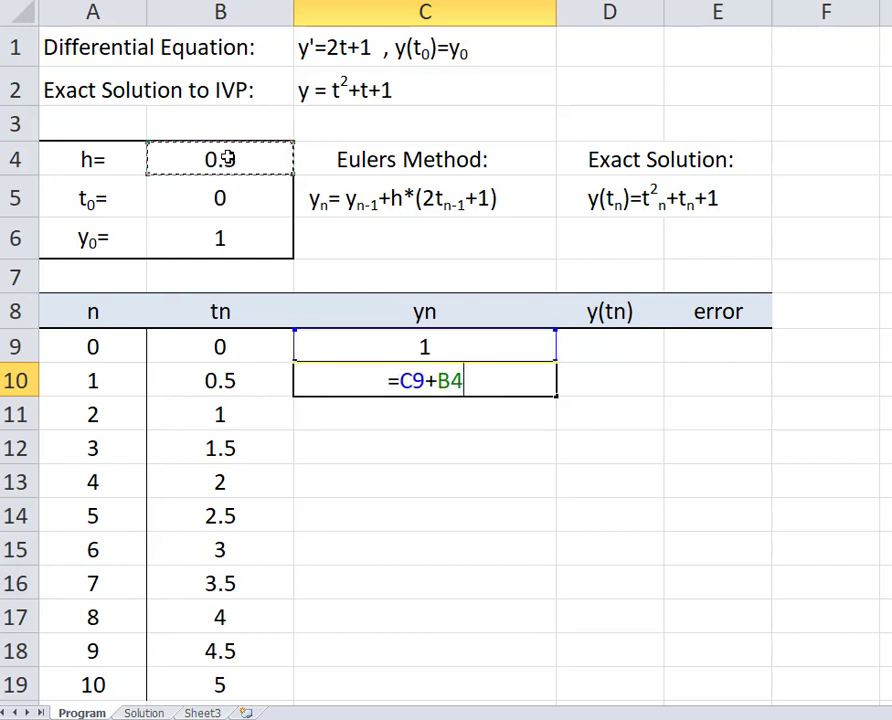
left_click(437, 381)
type("$B")
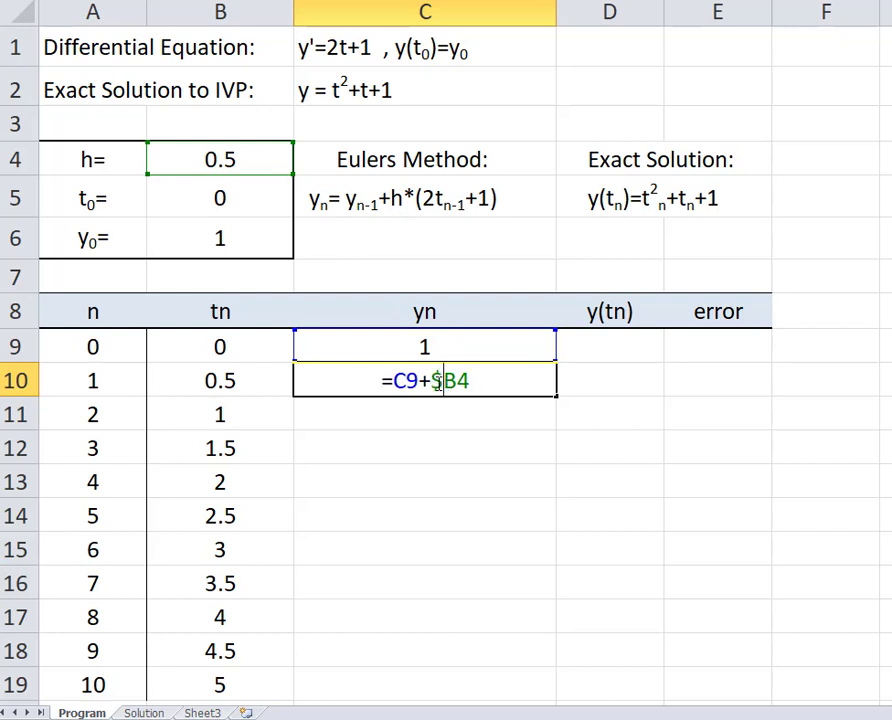
type("$")
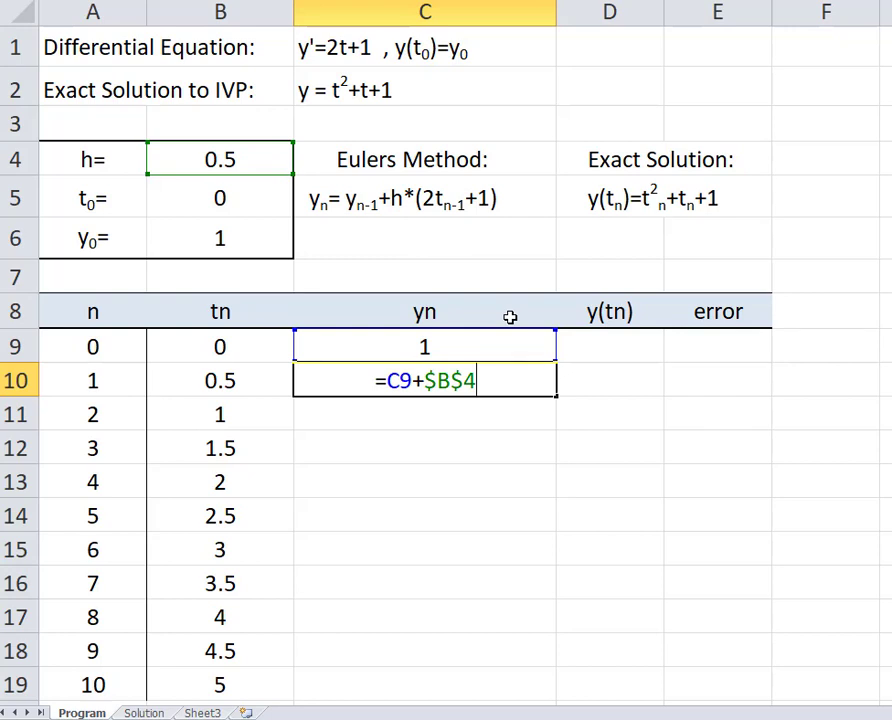
type("*")
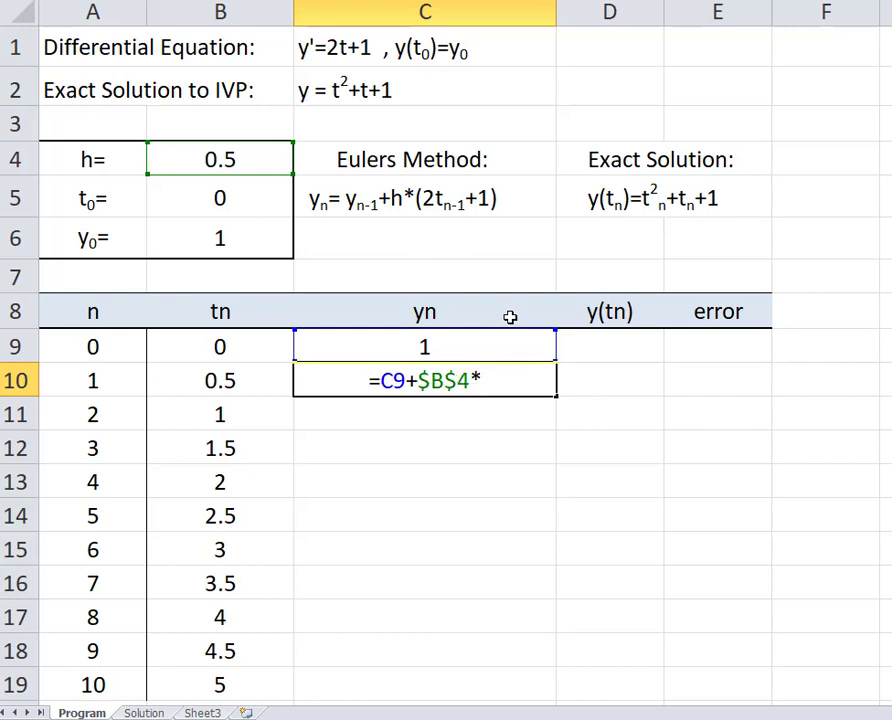
type("(2")
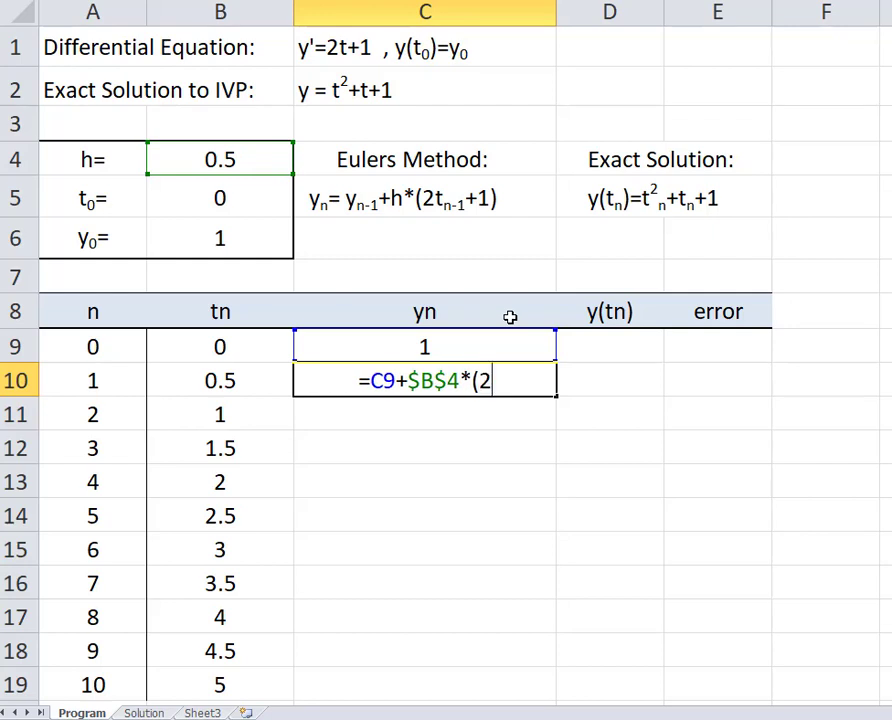
type("*")
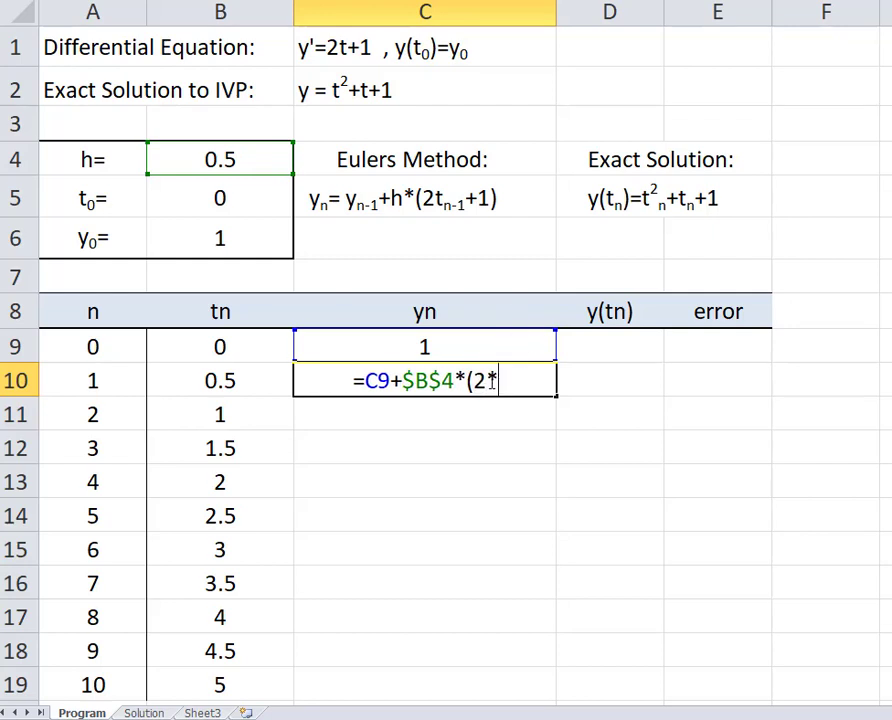
left_click(221, 347)
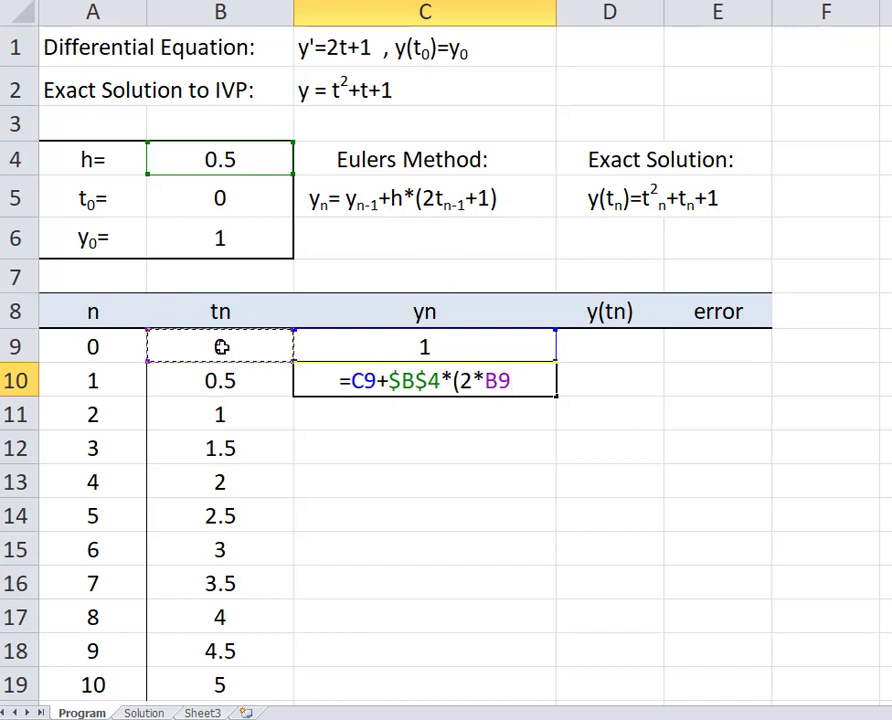
type("+1")
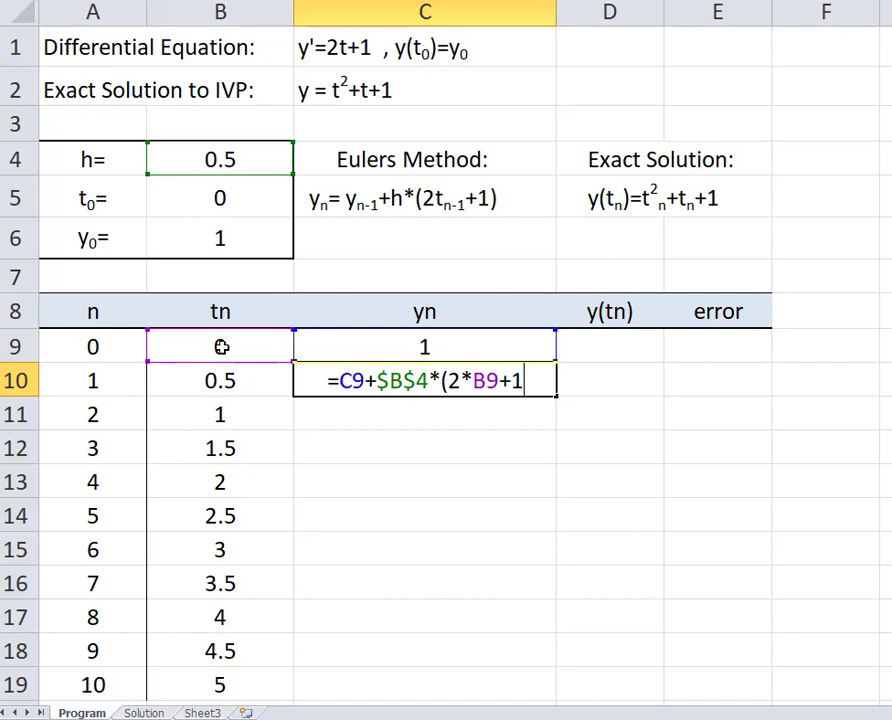
type(")")
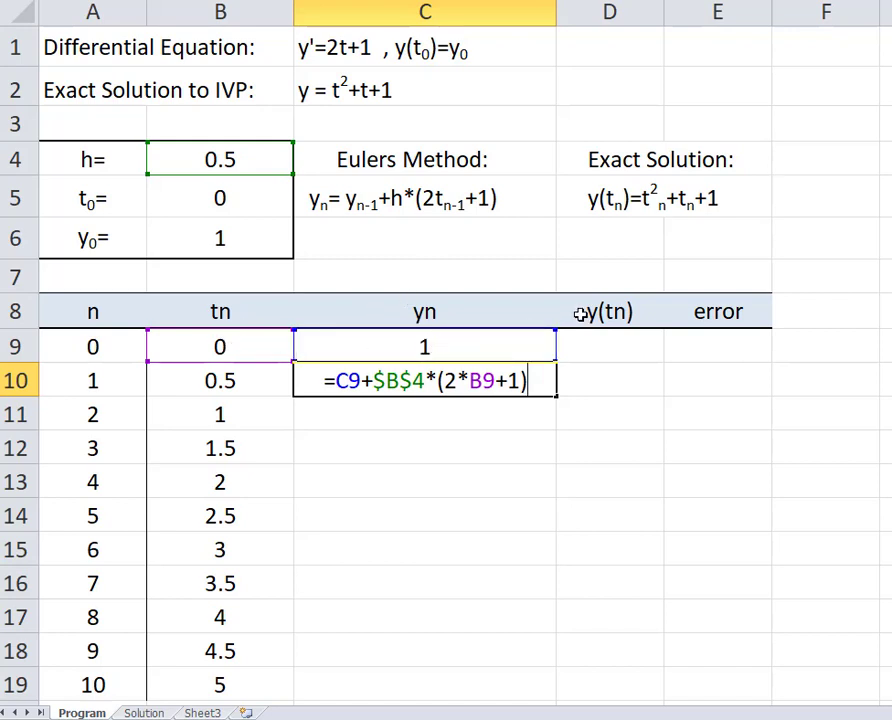
key("Return")
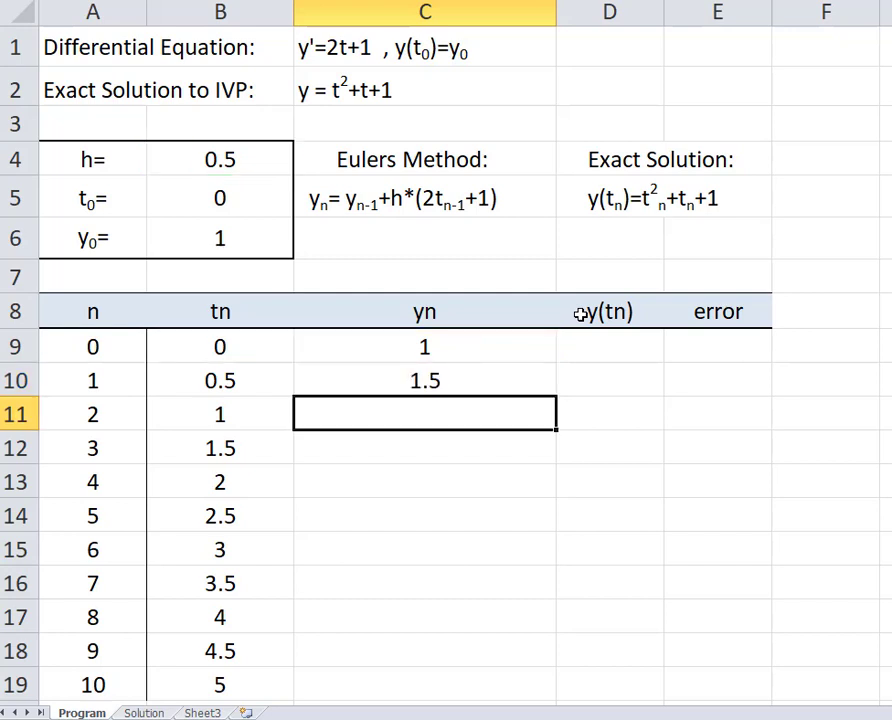
Fill the yn formula from C10 down through C19, covering n = 1 to 10
left_click(516, 378)
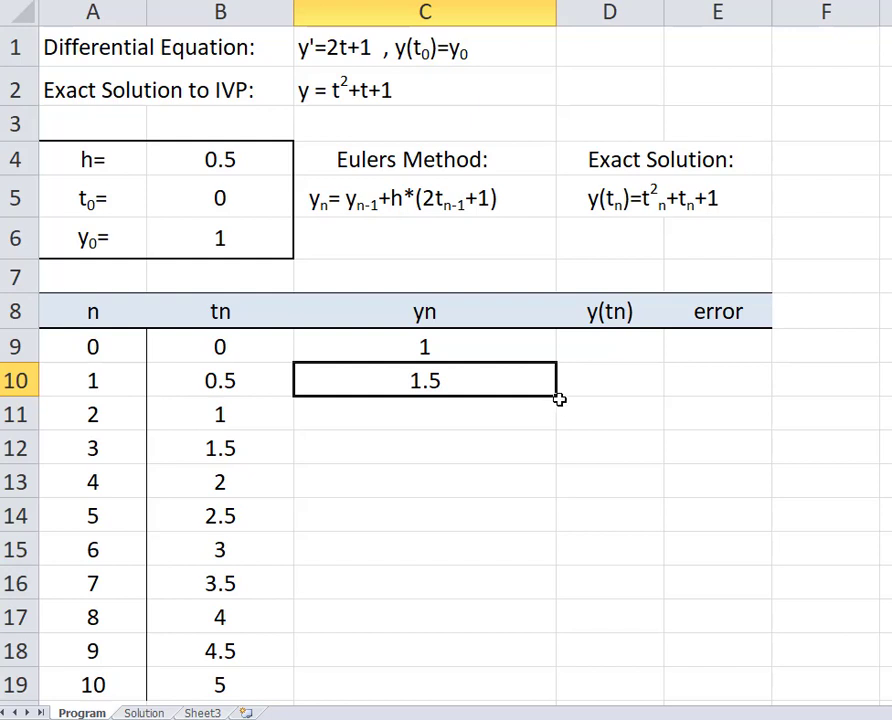
left_click_drag(556, 398, 493, 695)
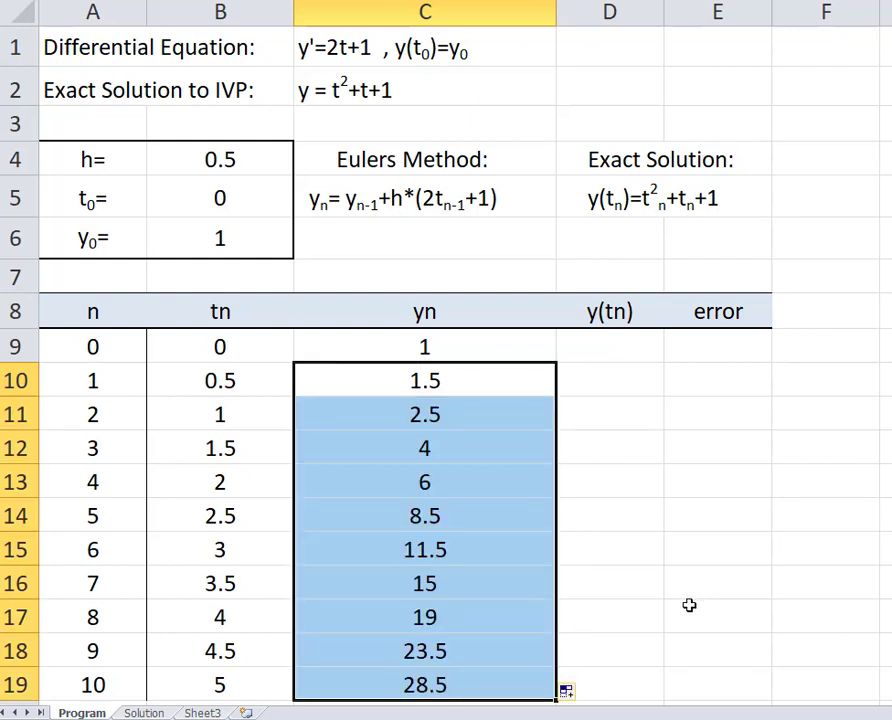
left_click(640, 471)
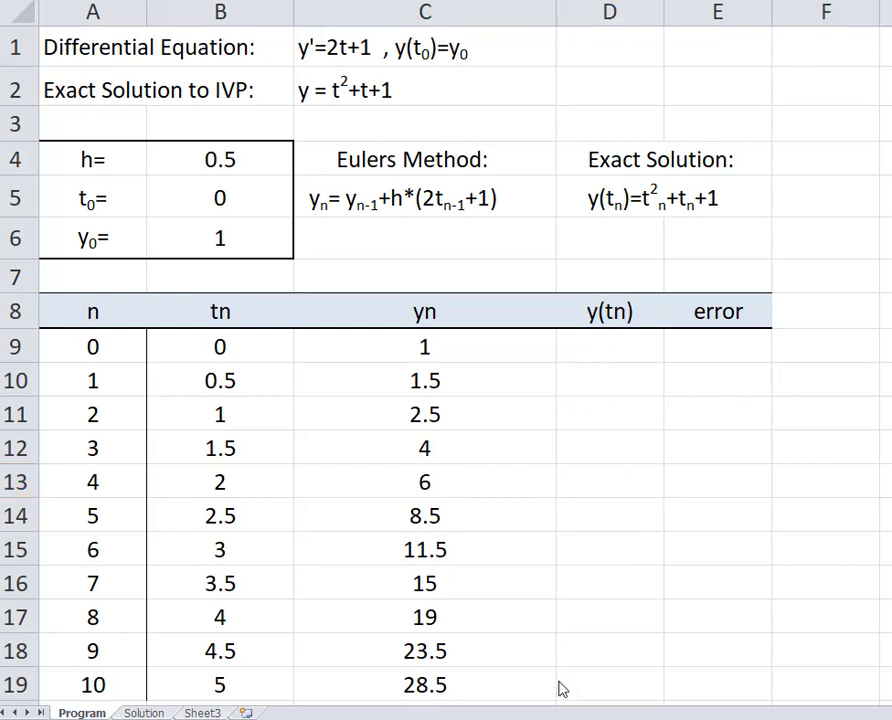
Enter the exact solution formula =B9^2+B9+1 in D9 as the first y(tn) value
left_click(607, 347)
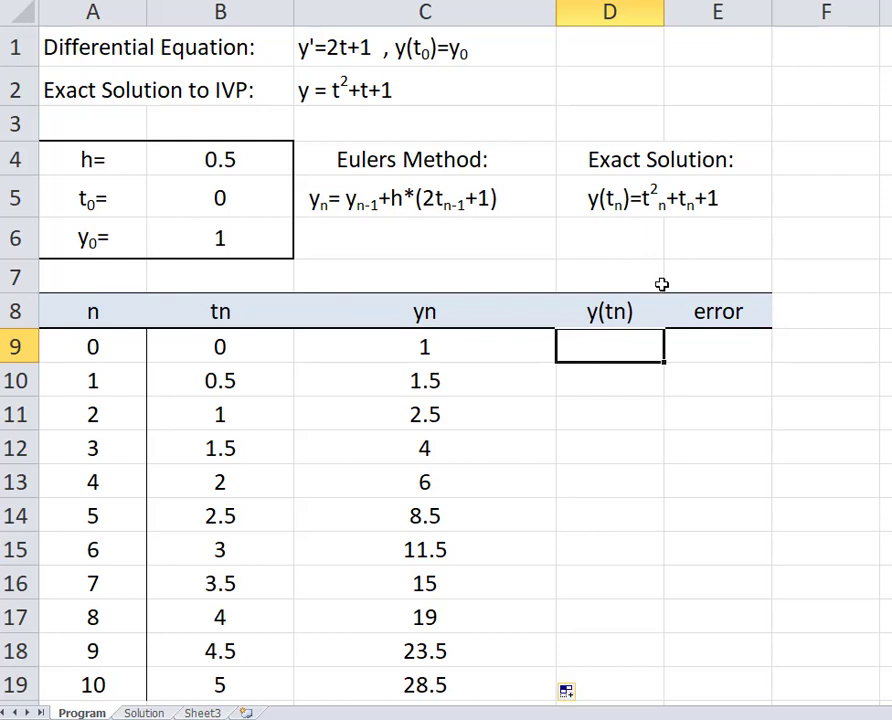
type("=")
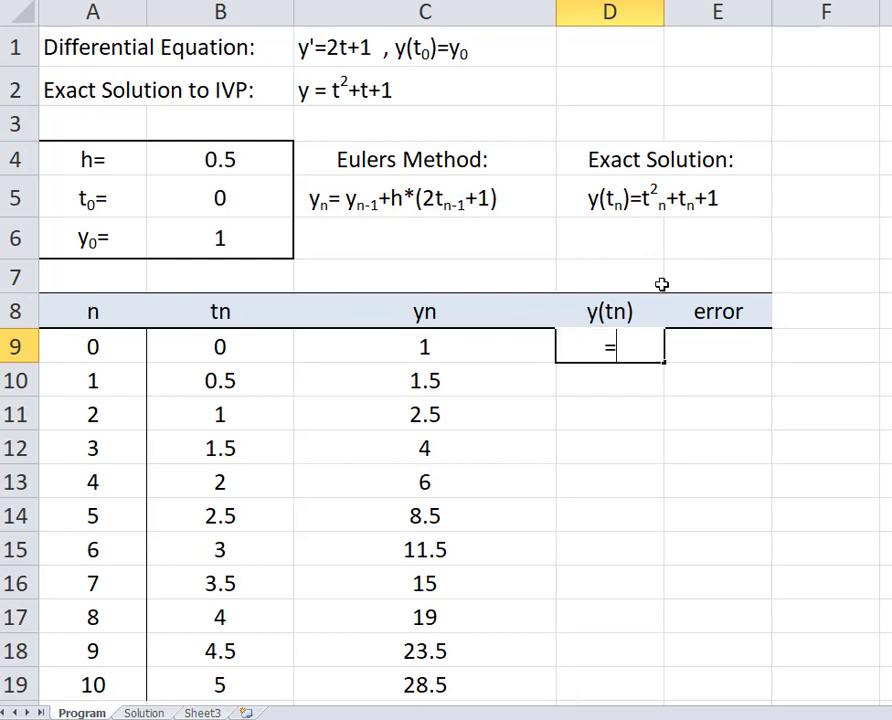
left_click(230, 347)
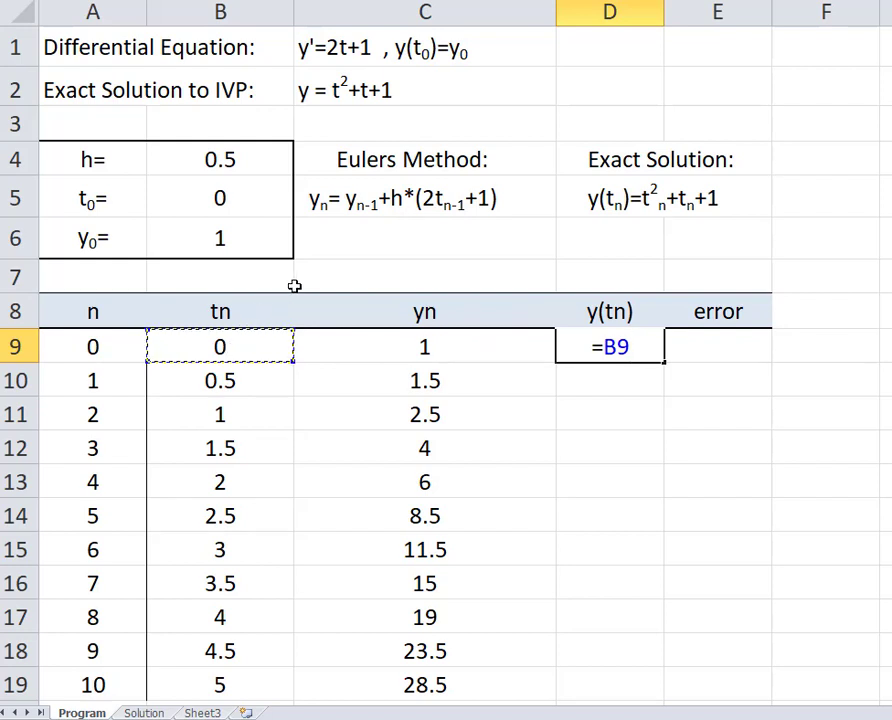
type("^")
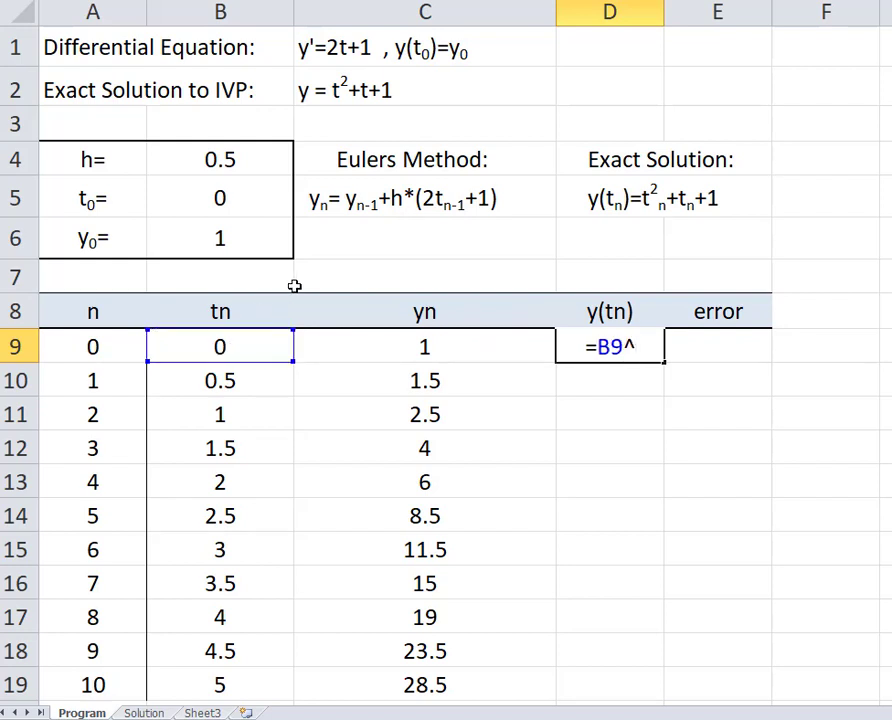
type("2+")
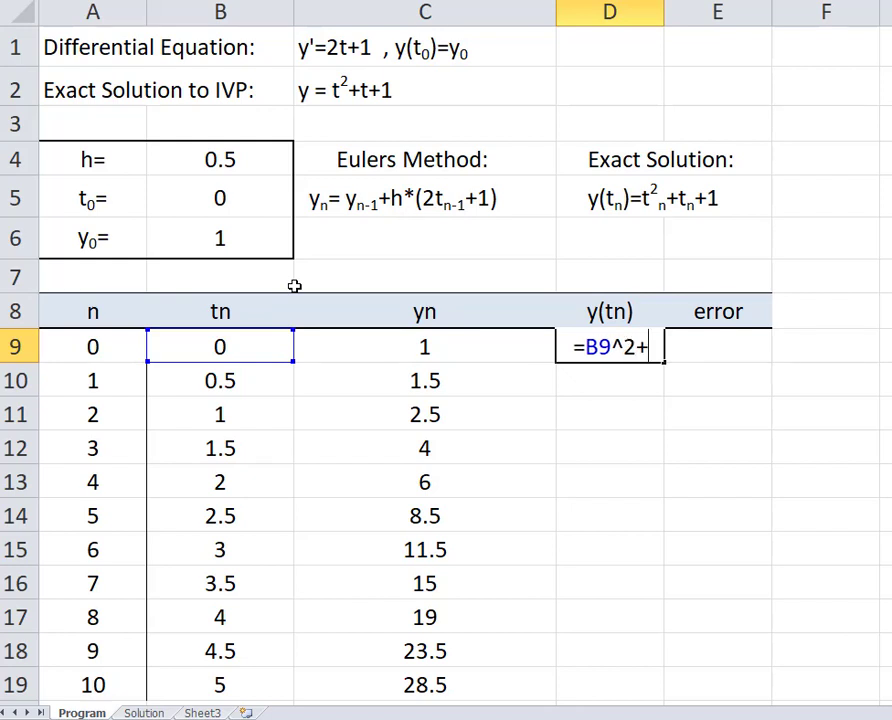
left_click(229, 347)
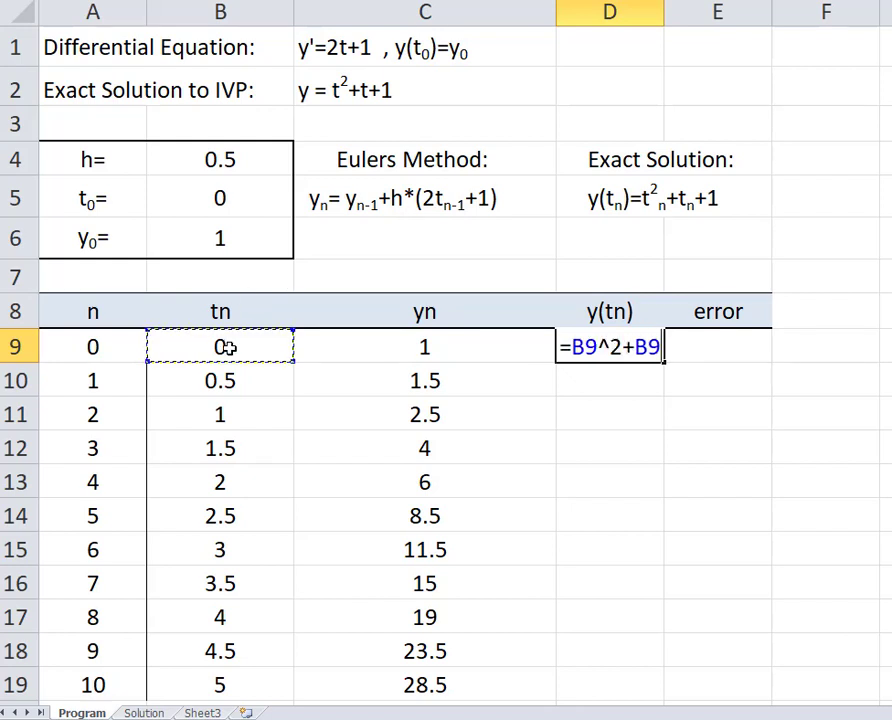
type("+1")
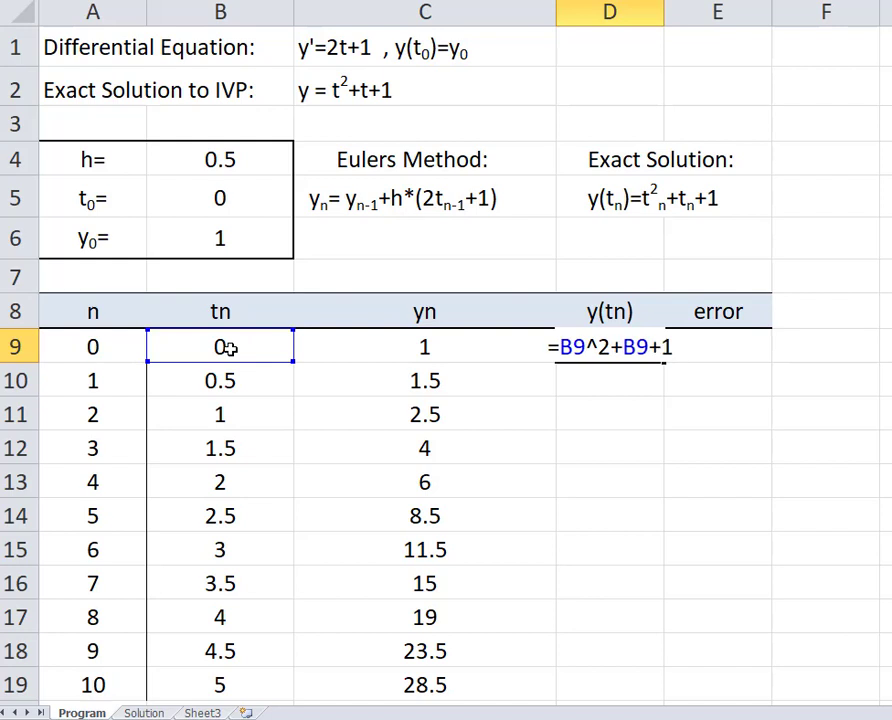
key("Return")
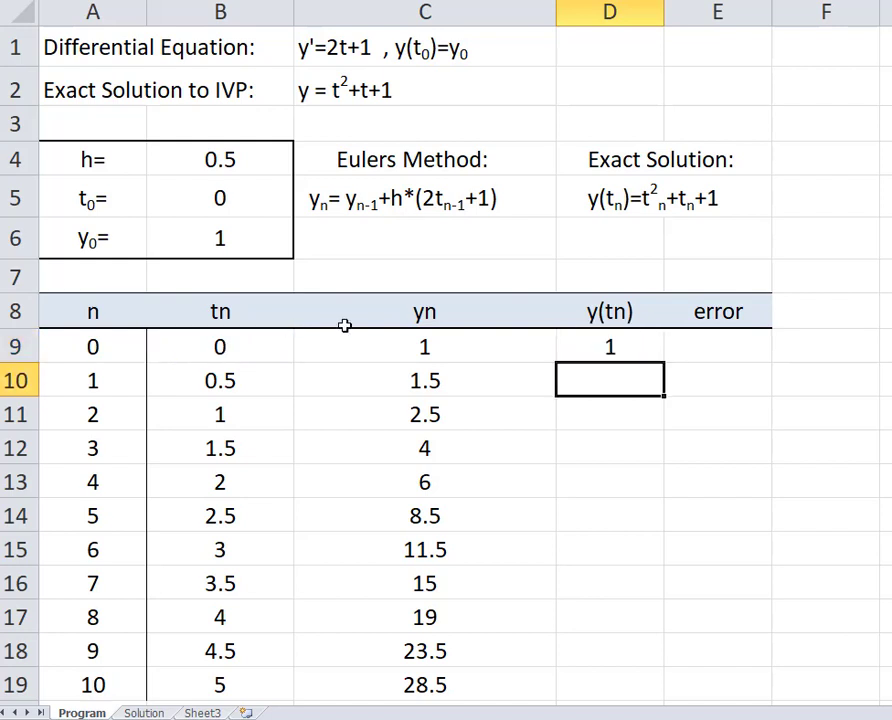
Fill the exact solution formula from D9 down through D19
left_click(638, 346)
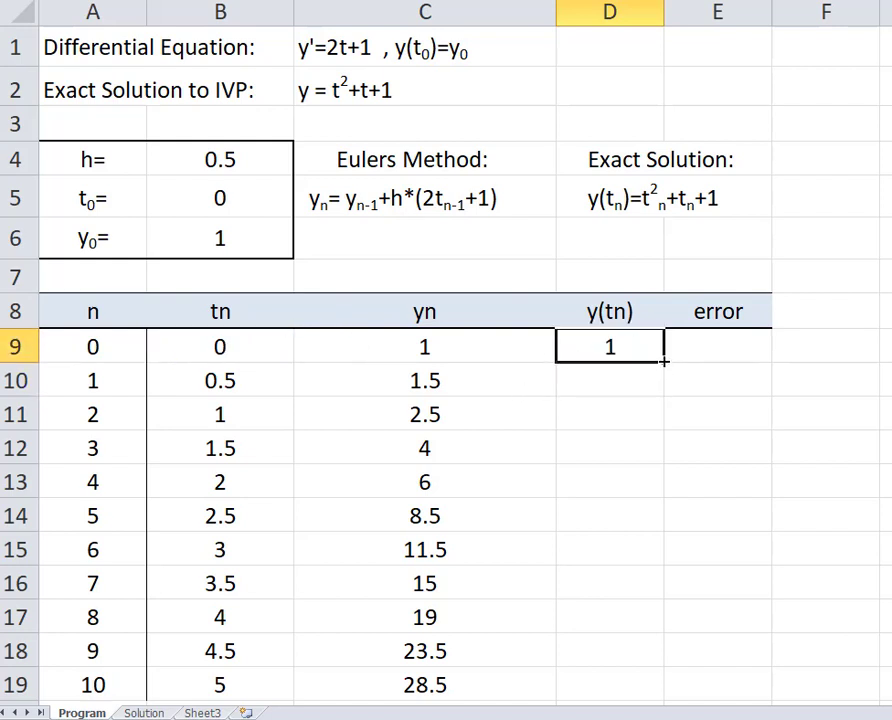
left_click_drag(664, 360, 660, 680)
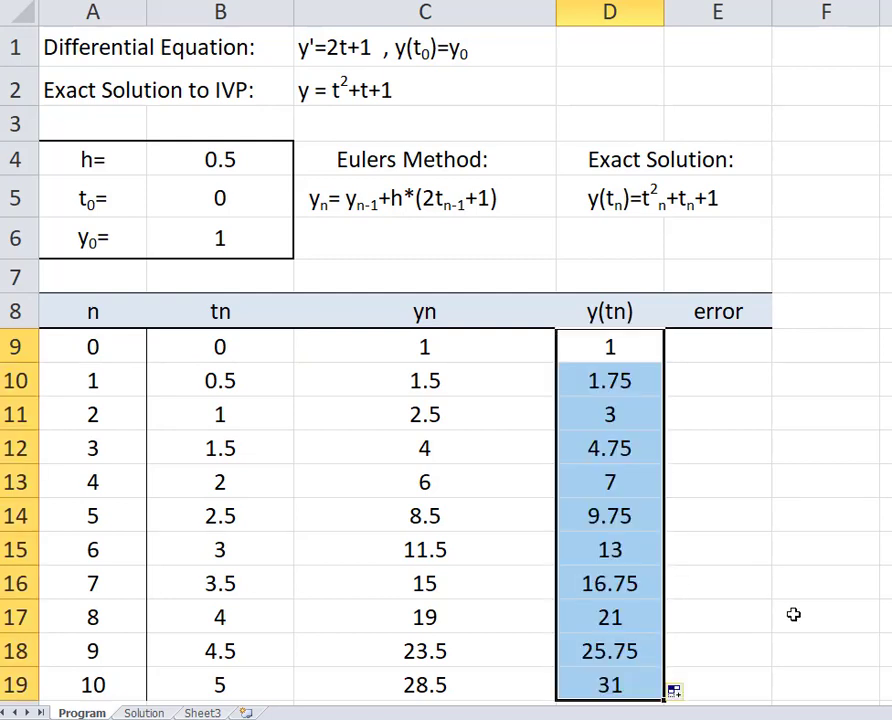
left_click(888, 482)
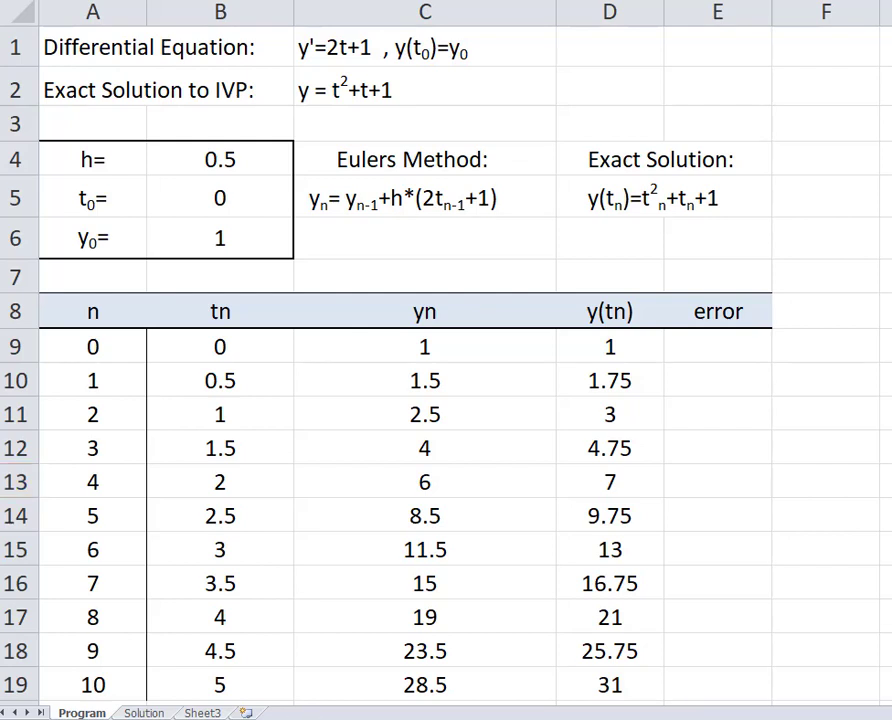
Enter the formula =D9-C9 in E9 to compute the error between the exact and approximate values
left_click(708, 345)
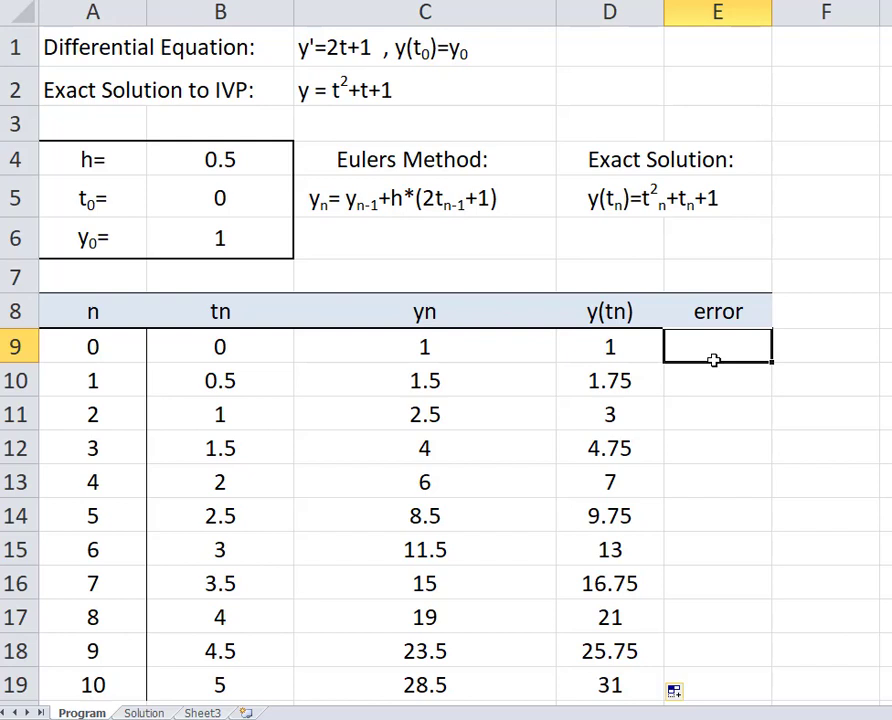
type("=")
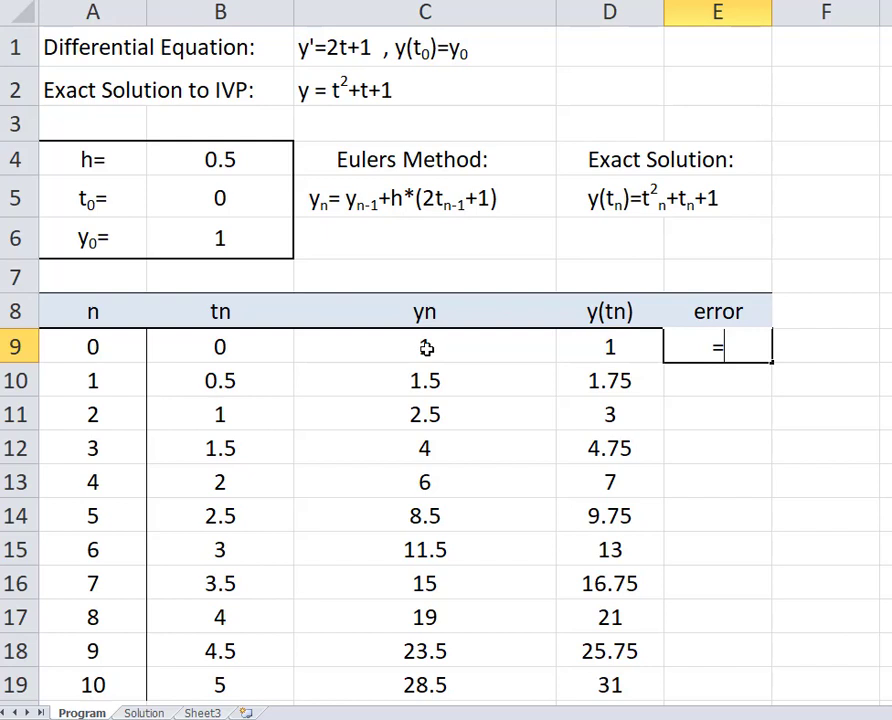
left_click(610, 348)
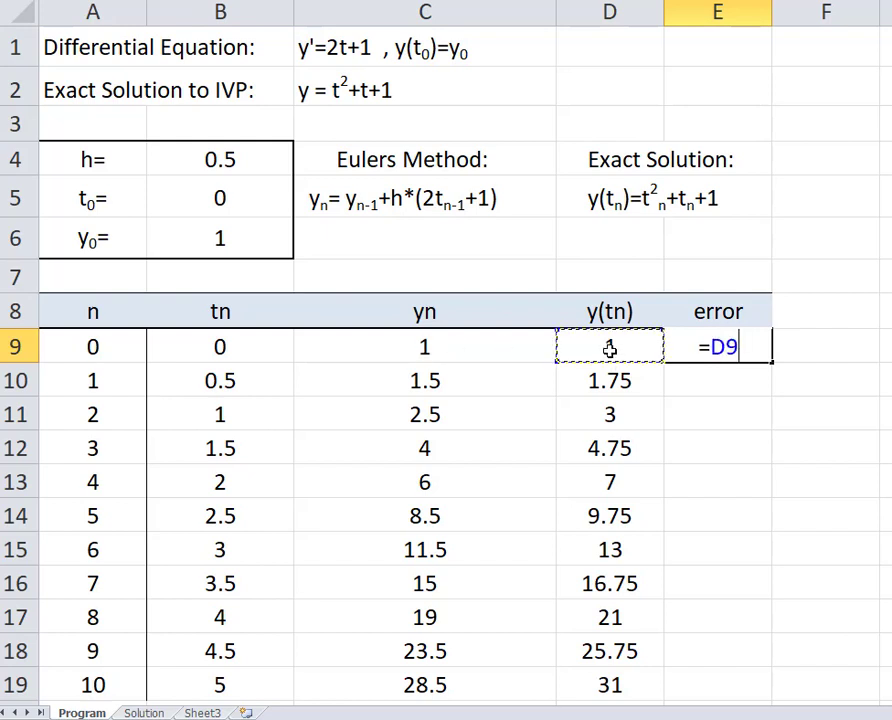
type("-")
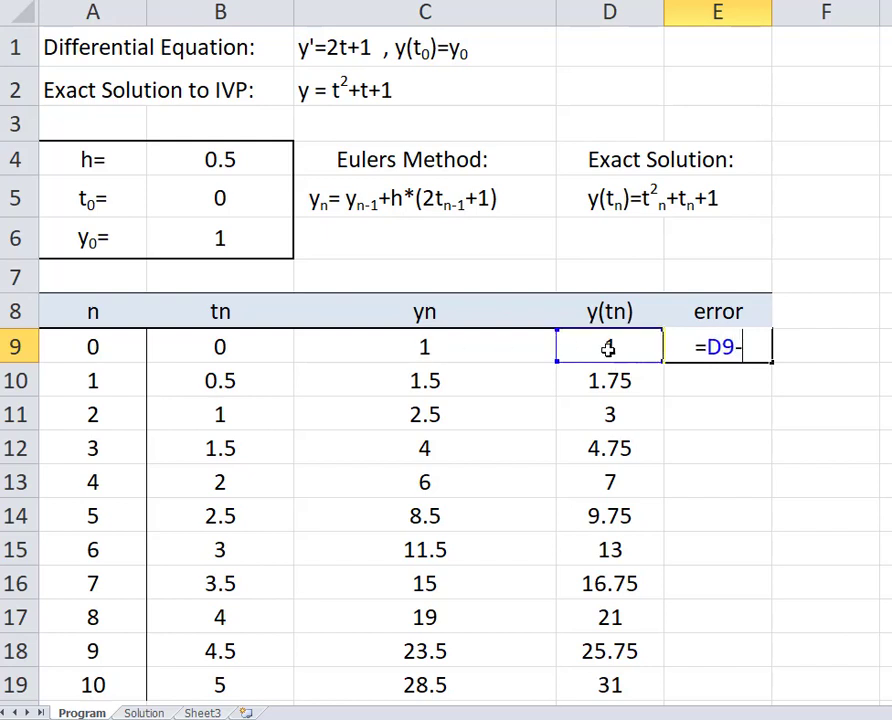
left_click(420, 346)
key("Return")
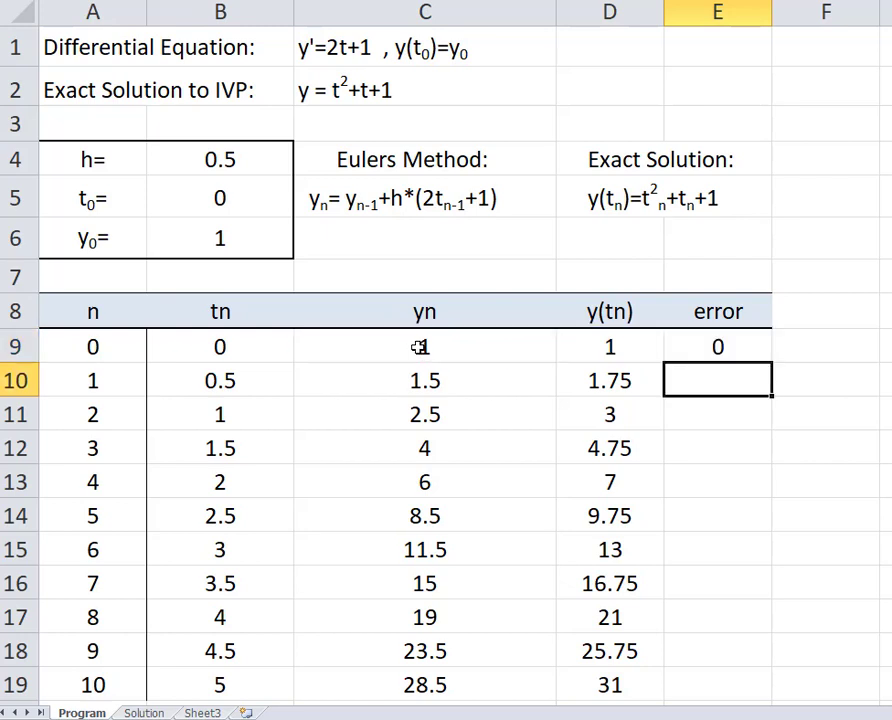
Fill the error formula from E9 down through E19
left_click(740, 346)
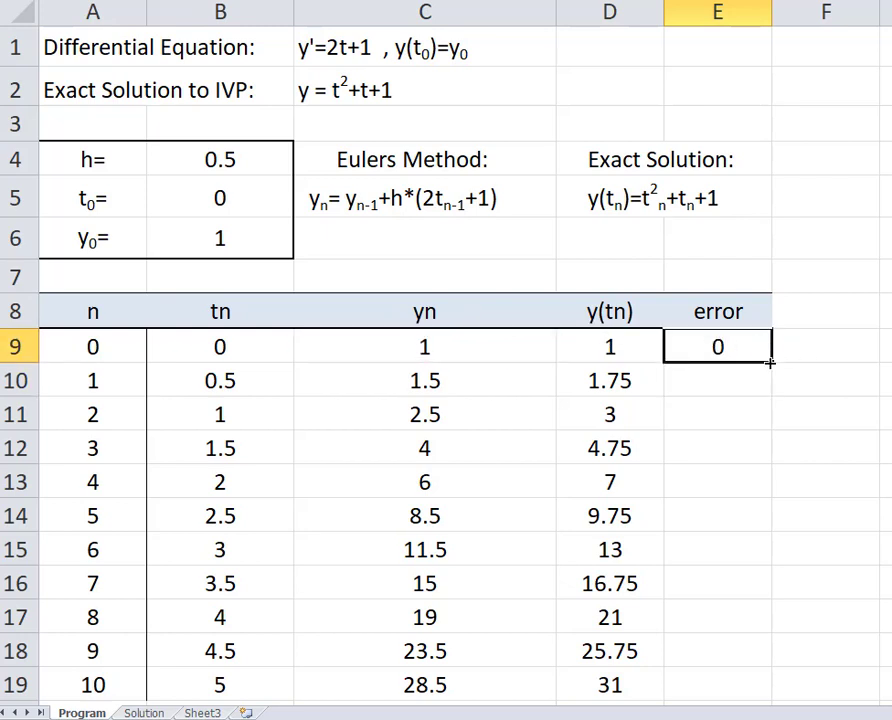
left_click_drag(770, 362, 736, 696)
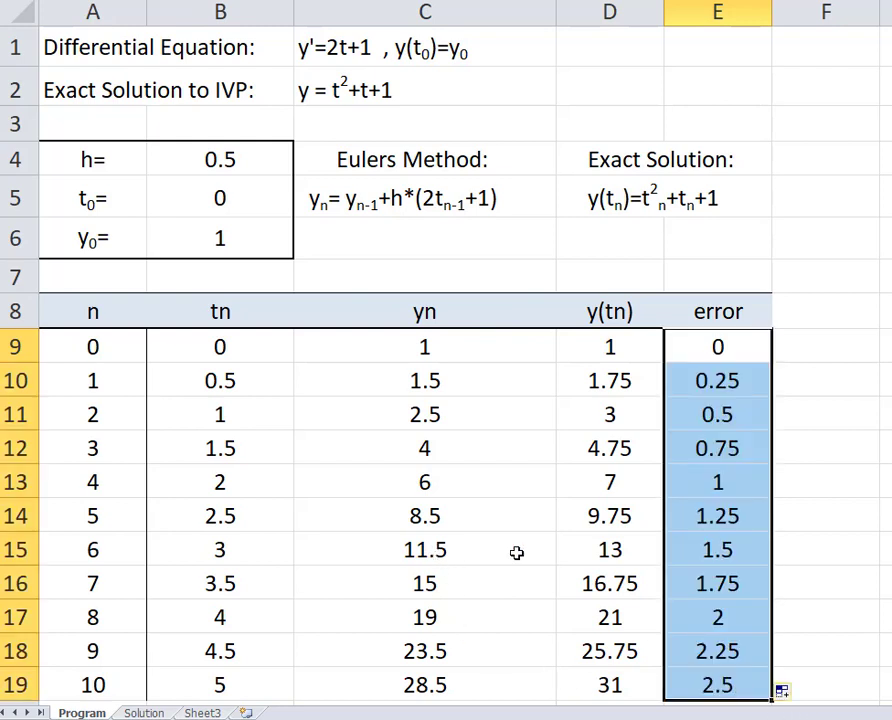
left_click(769, 245)
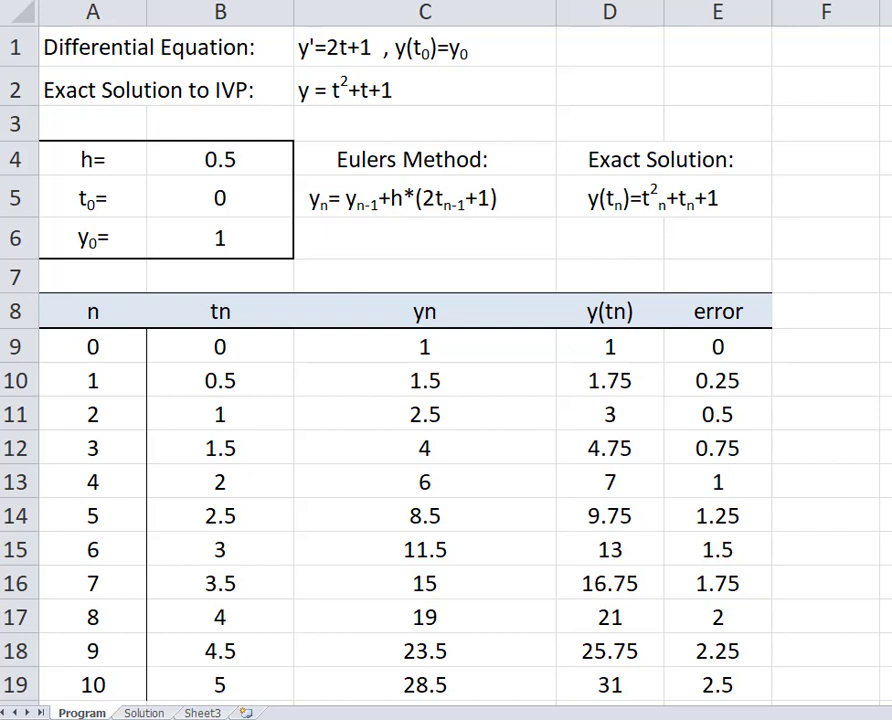
Add a multiplication sign between 2 and t in the Euler's method formula text in C5
type("*")
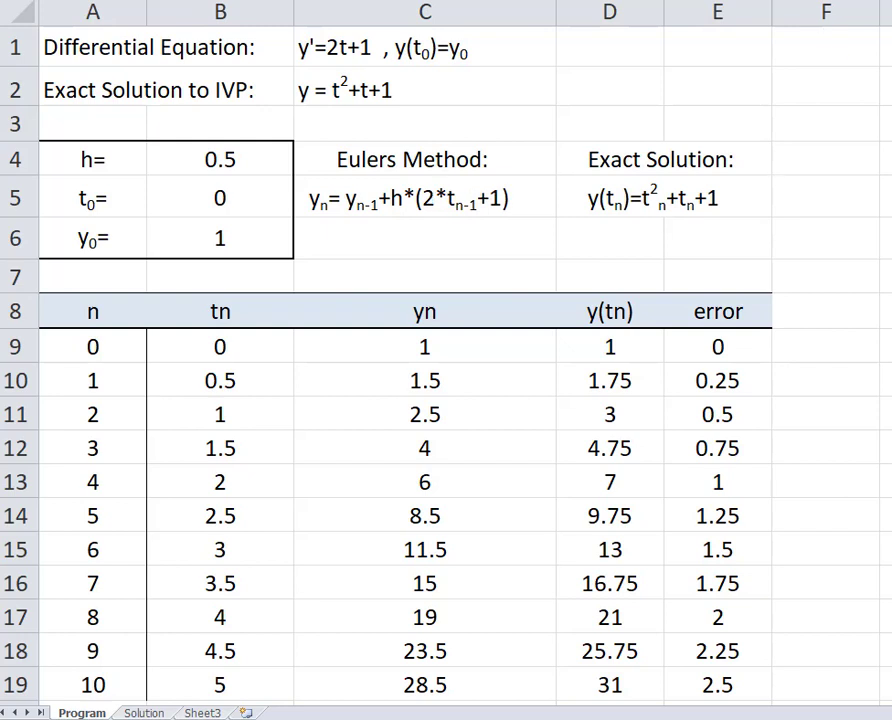